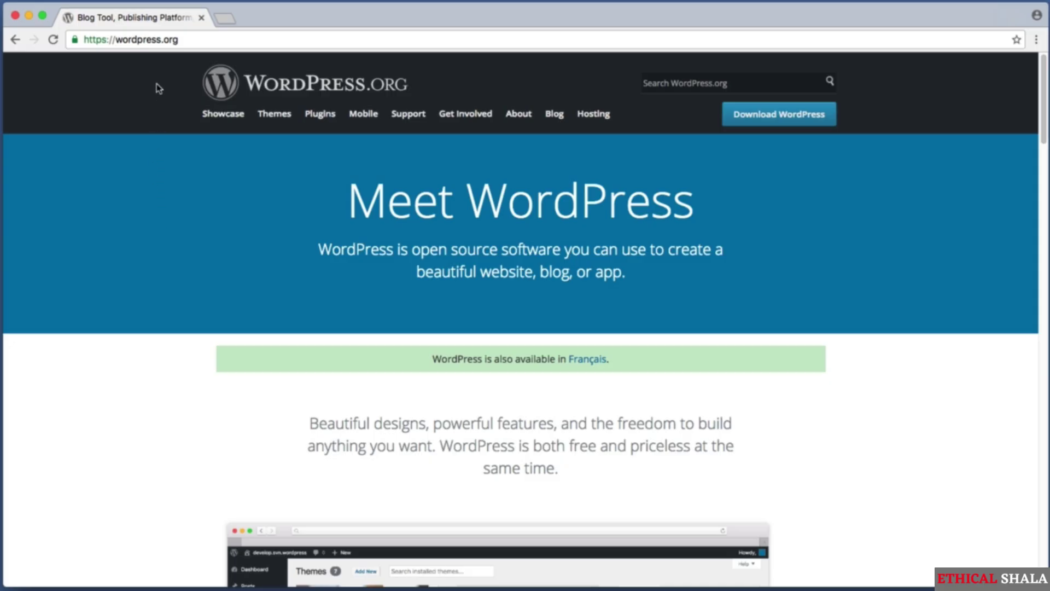
# - Go from the WordPress.org navigation bar's Hosting link to the WordPress Web Hosting page
pyautogui.click(185, 39)
pyautogui.moveTo(185, 39); pyautogui.dragTo(93, 39)
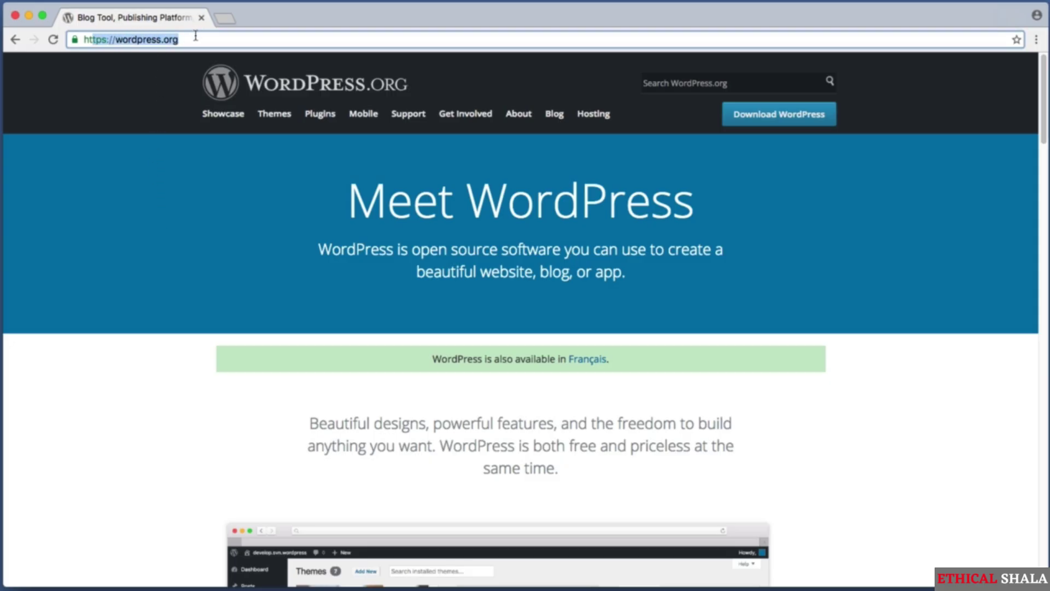
pyautogui.press('super+shift+4')
pyautogui.moveTo(182, 52); pyautogui.dragTo(629, 148)
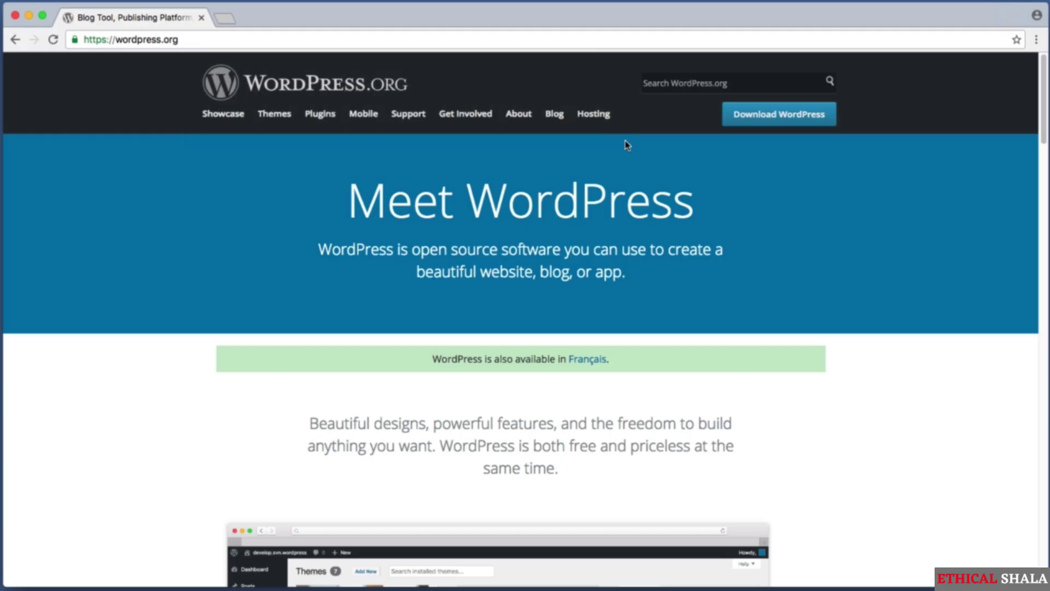
pyautogui.press('super+shift+4')
pyautogui.moveTo(185, 104); pyautogui.dragTo(616, 133)
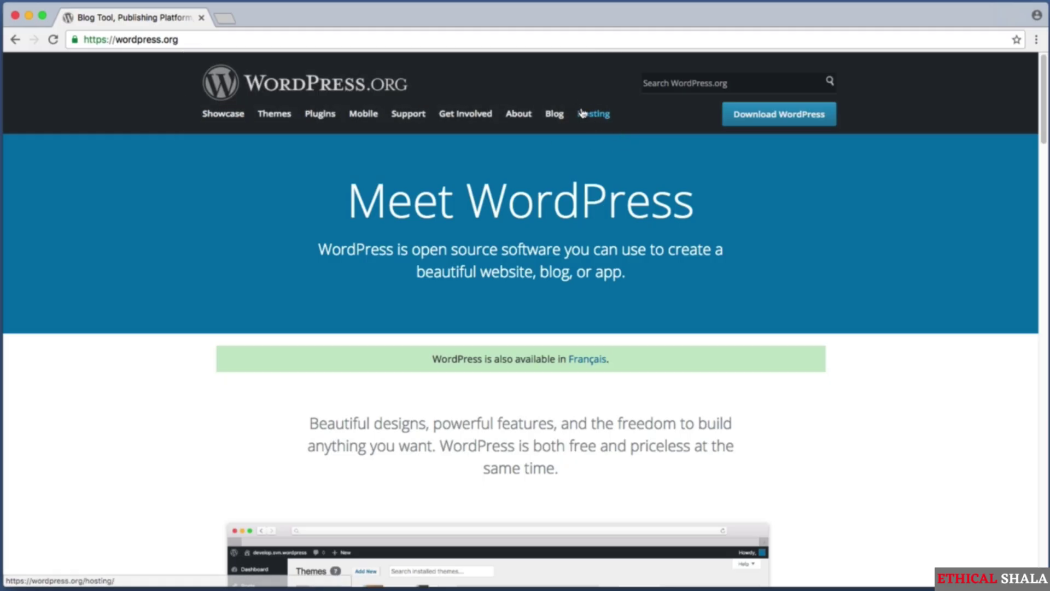
pyautogui.press('super+shift+4')
pyautogui.moveTo(565, 97); pyautogui.dragTo(614, 120)
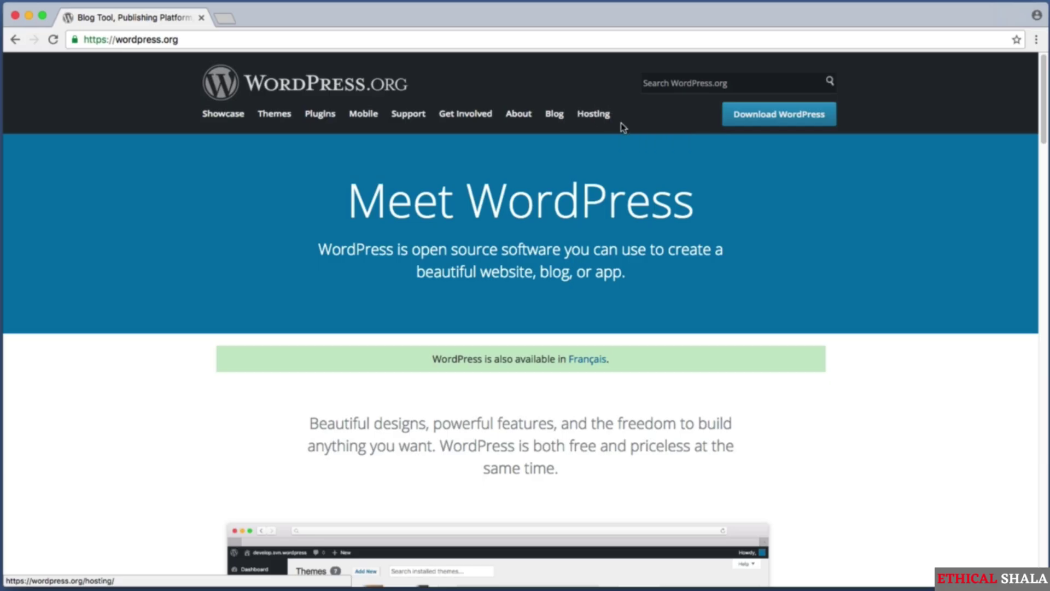
pyautogui.click(607, 120)
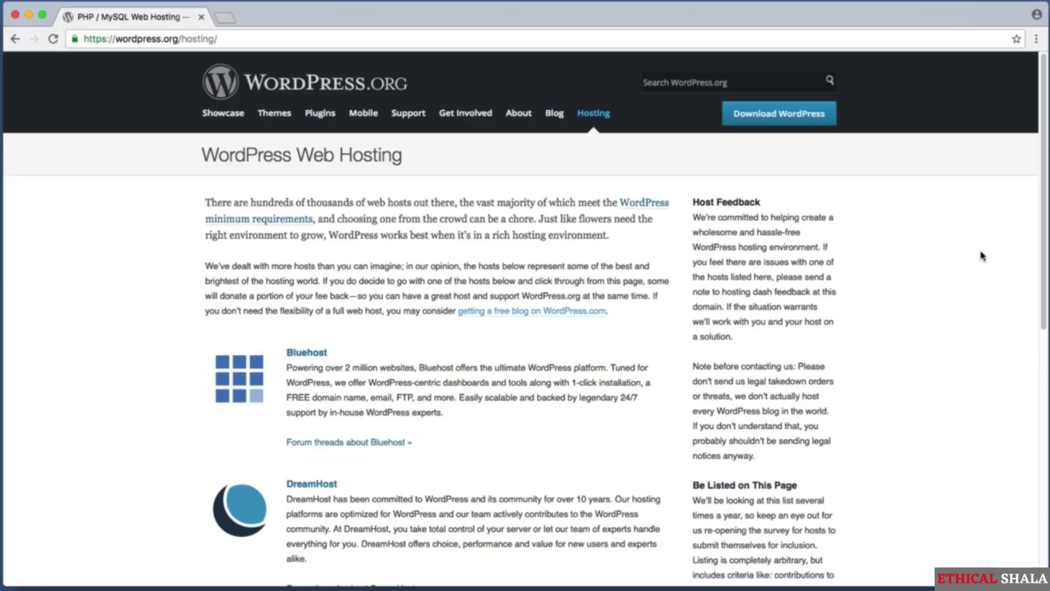
pyautogui.scroll(-3, 983, 256)
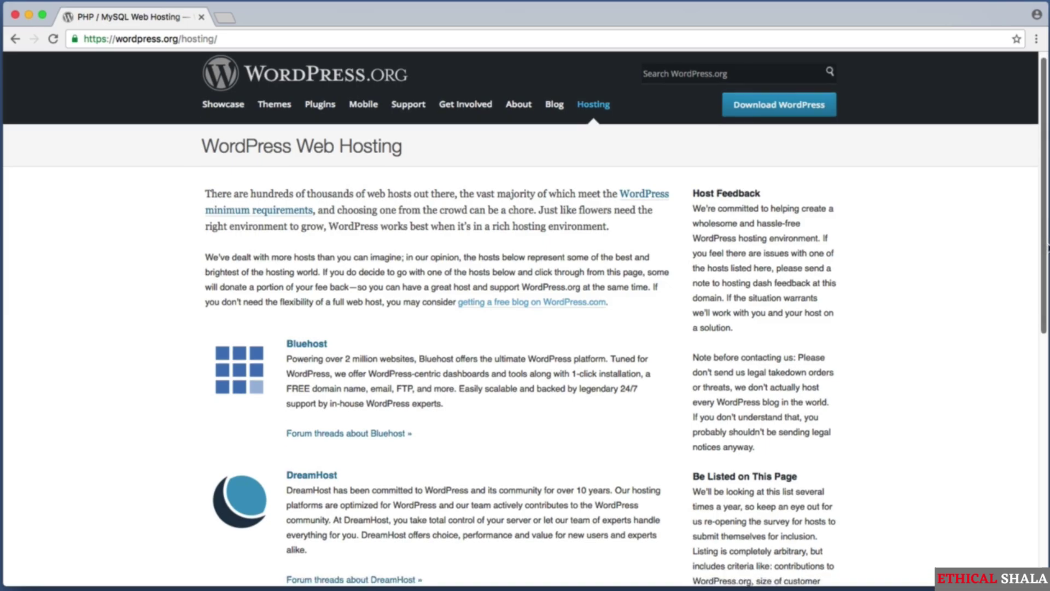
pyautogui.scroll(-6, 525, 320)
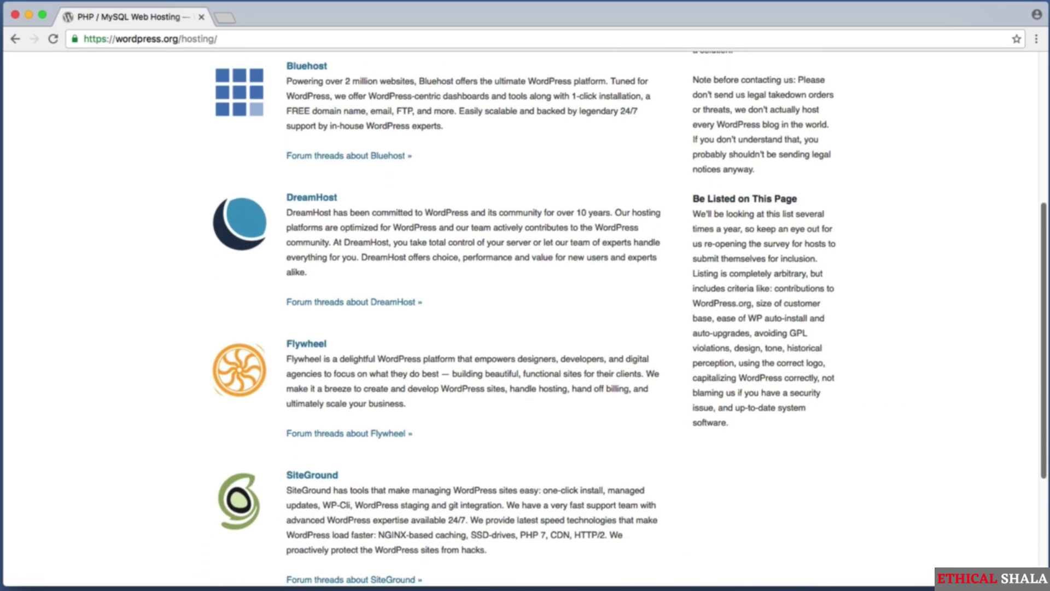
pyautogui.press('super+shift+4')
pyautogui.moveTo(194, 59); pyautogui.dragTo(500, 169)
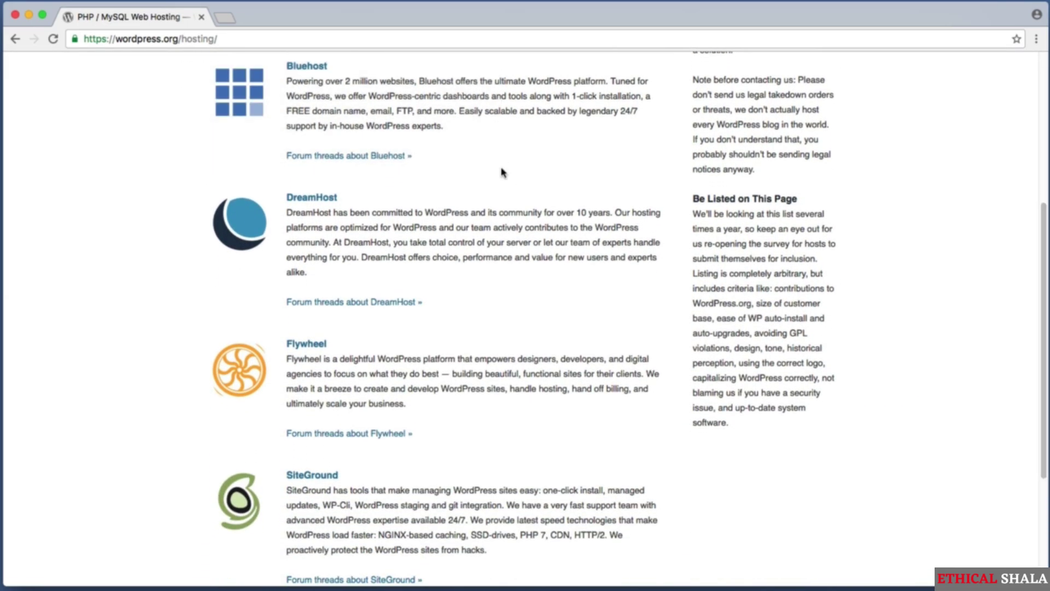
pyautogui.press('super+shift+4')
pyautogui.moveTo(153, 176); pyautogui.dragTo(547, 330)
pyautogui.press('super+shift+4')
pyautogui.moveTo(142, 316); pyautogui.dragTo(520, 446)
pyautogui.press('super+shift+4')
pyautogui.moveTo(199, 452); pyautogui.dragTo(691, 567)
pyautogui.press('super+shift+4')
pyautogui.moveTo(195, 468); pyautogui.dragTo(781, 578)
# - Load learnwebcode.com/student-hosting to reach SiteGround's 3 Months Free Hosting student deal
pyautogui.press('super+l')
pyautogui.write('learnw')
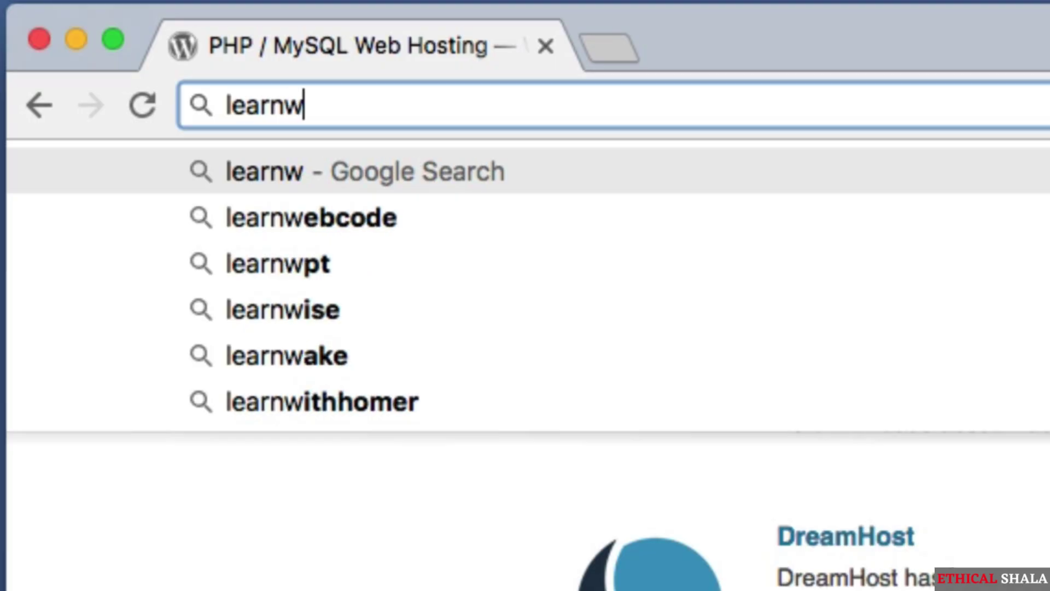
pyautogui.write('ebcode')
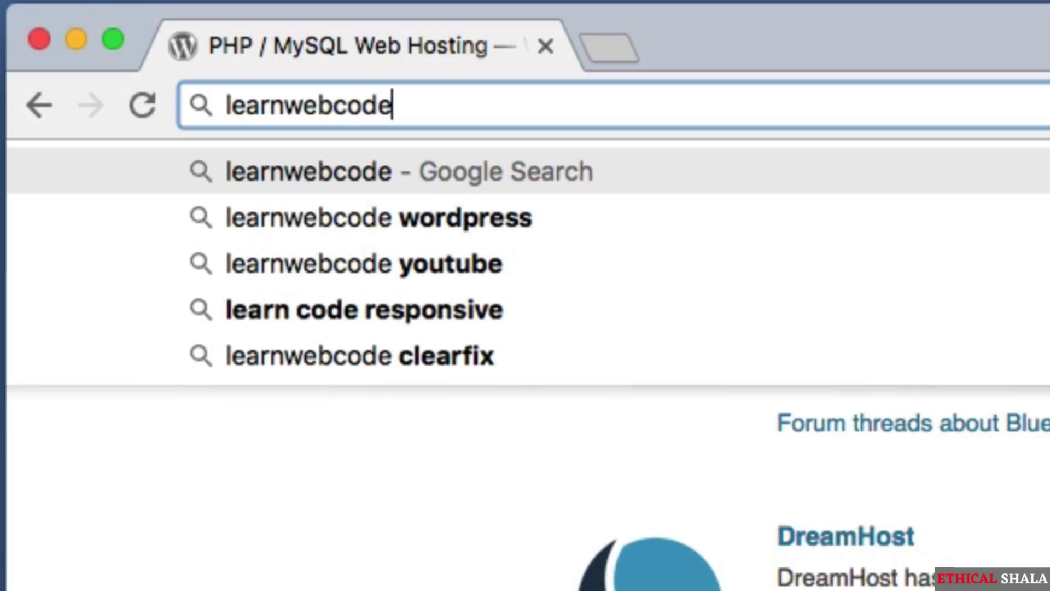
pyautogui.write('.com/')
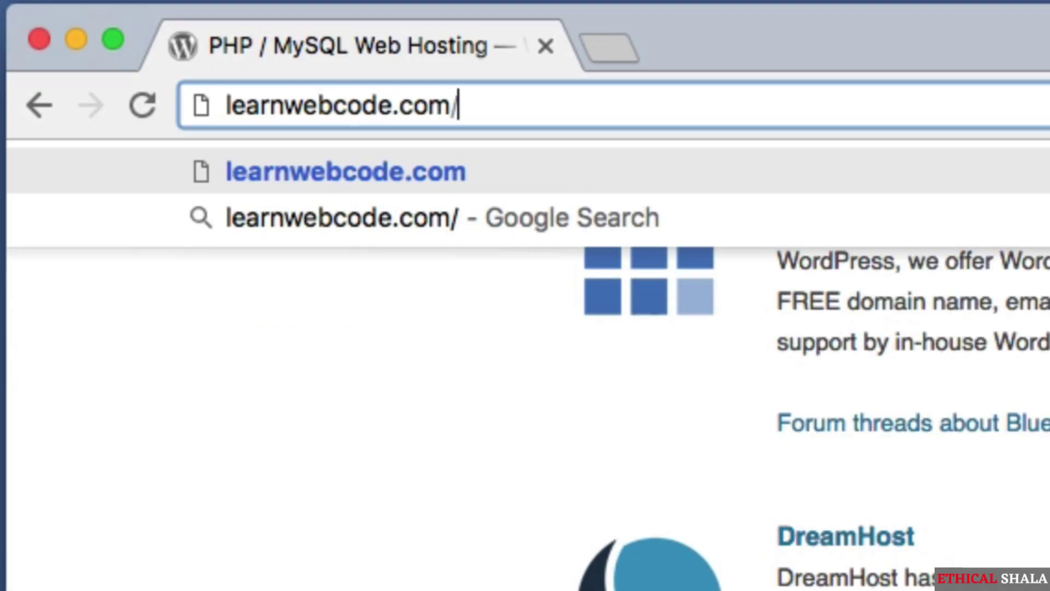
pyautogui.write('studen')
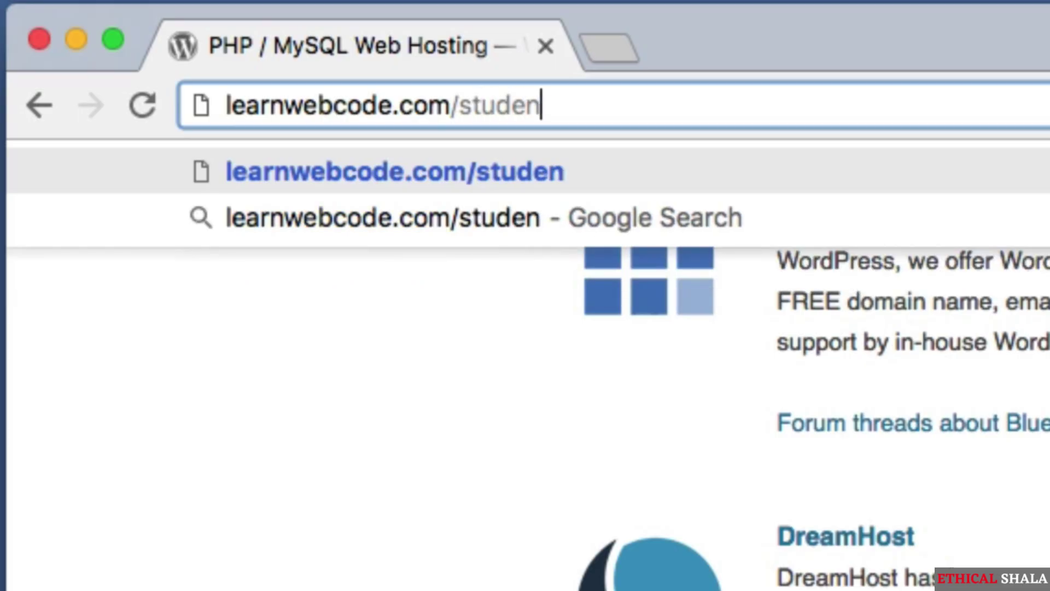
pyautogui.write('t-hosting')
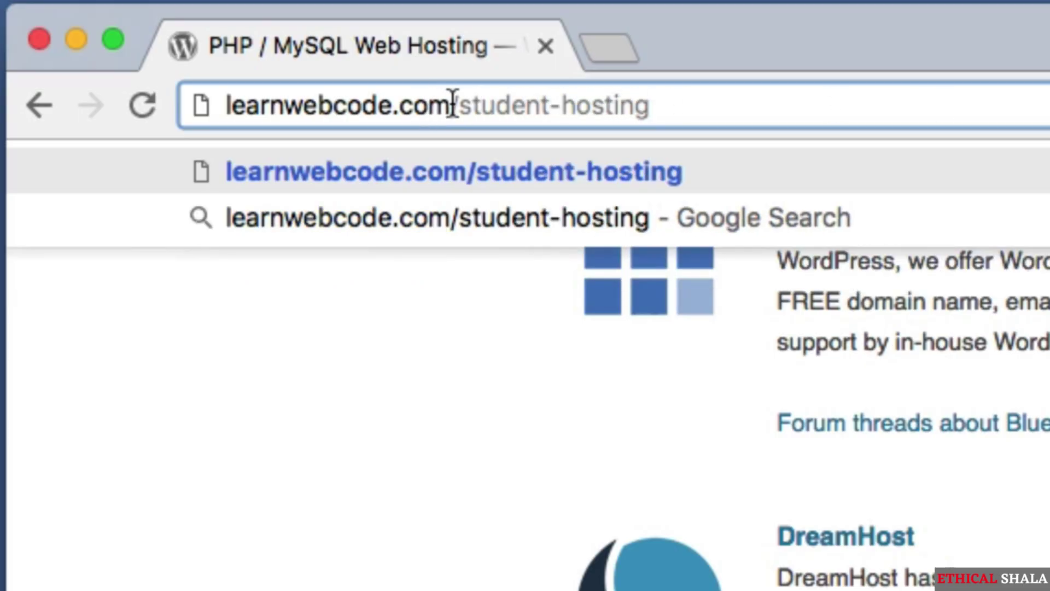
pyautogui.moveTo(453, 104); pyautogui.dragTo(216, 102)
pyautogui.moveTo(446, 99); pyautogui.dragTo(755, 90)
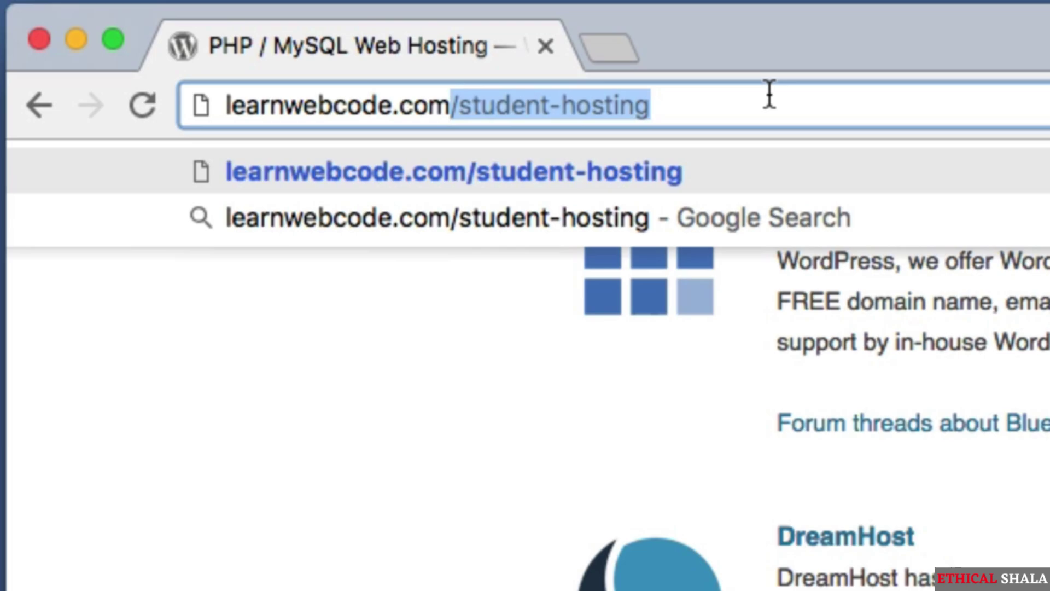
pyautogui.press('Right')
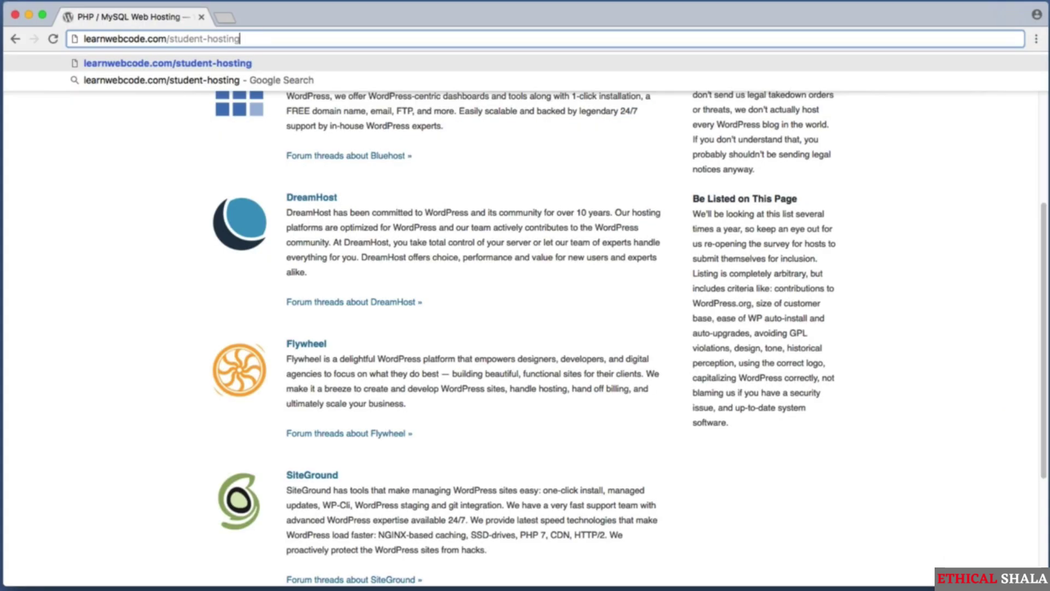
pyautogui.press('Return')
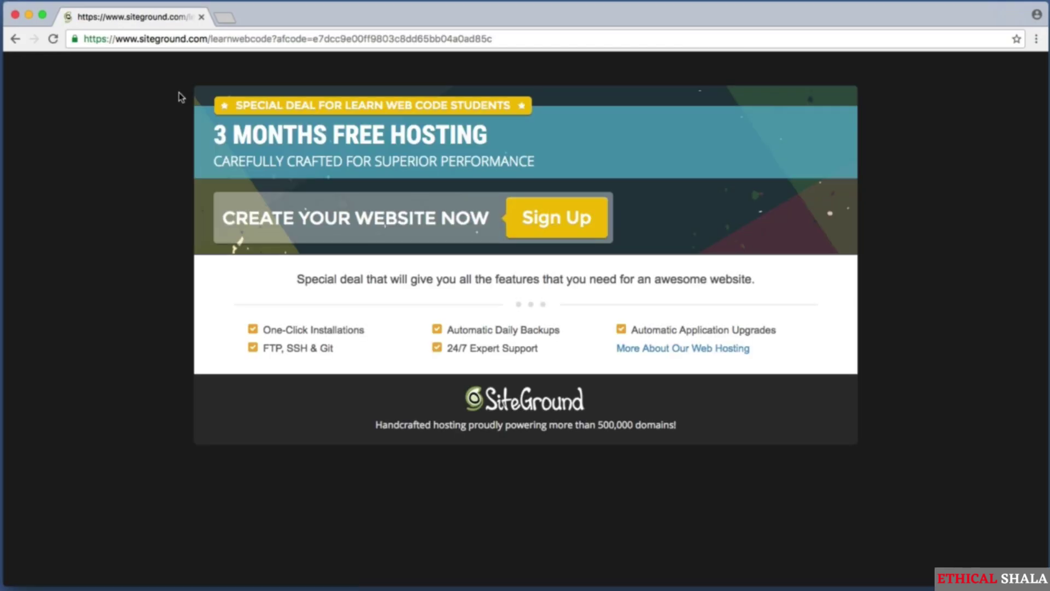
# - Capture the student deal banner and sign-up bar, then open the student hosting order form
pyautogui.press('super+shift+4')
pyautogui.moveTo(195, 88); pyautogui.dragTo(541, 125)
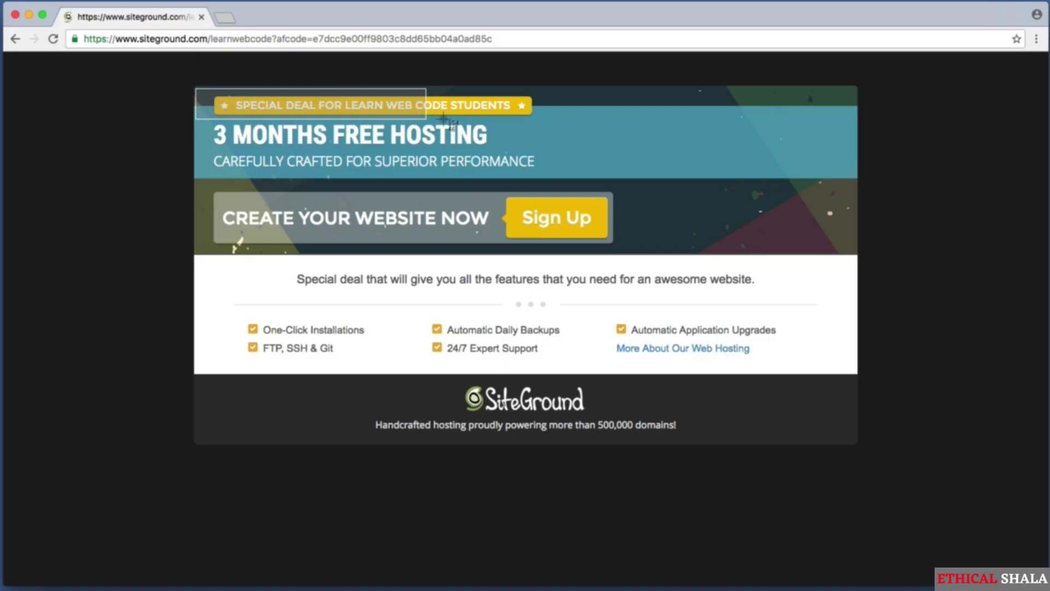
pyautogui.press('super+shift+4')
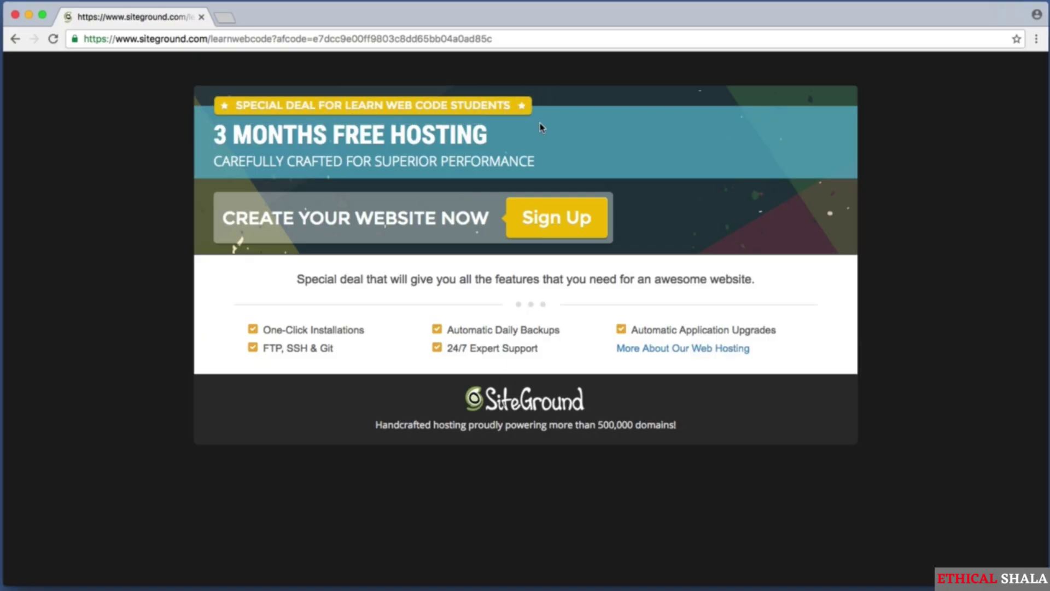
pyautogui.moveTo(211, 183); pyautogui.dragTo(622, 250)
pyautogui.press('super+shift+4')
pyautogui.moveTo(484, 186); pyautogui.dragTo(618, 256)
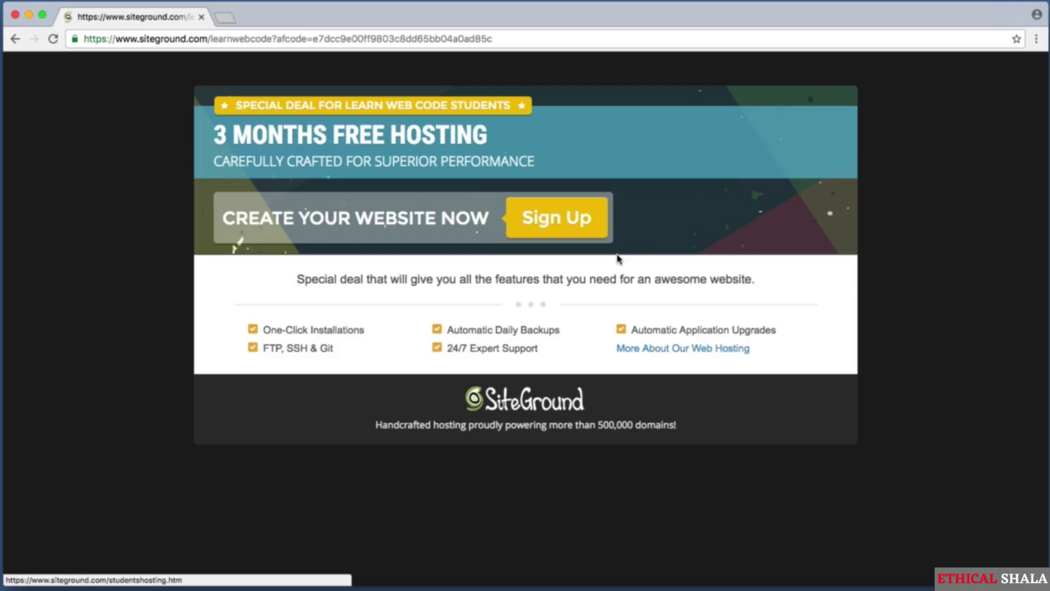
pyautogui.click(581, 222)
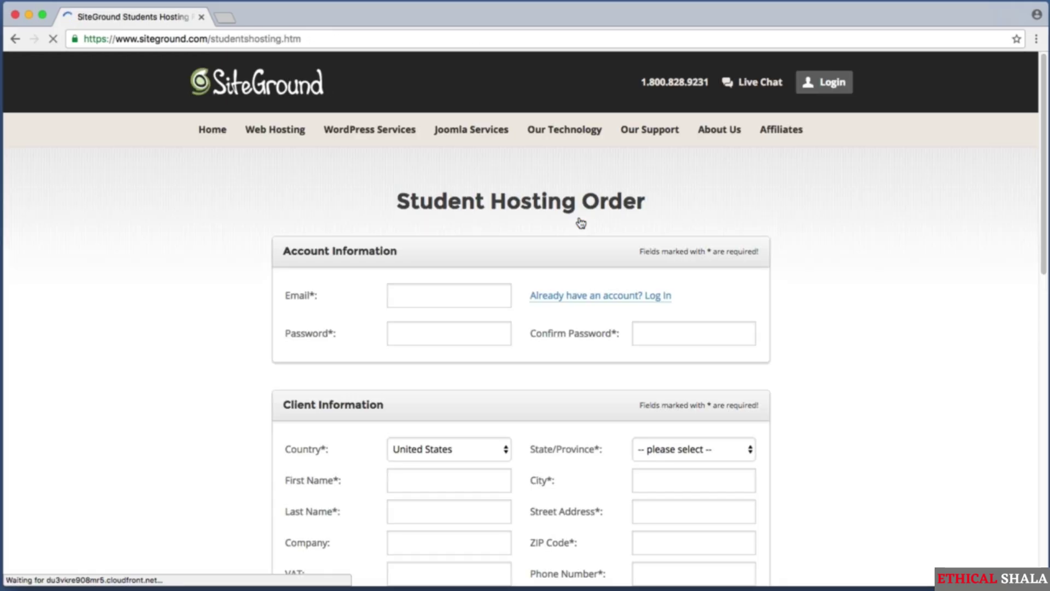
# - Review the Account, Client and Plan Information sections, keeping the hosting period at 3 months
pyautogui.press('super+shift+4')
pyautogui.moveTo(251, 223); pyautogui.dragTo(792, 374)
pyautogui.scroll(-3, 525, 317)
pyautogui.press('super+shift+4')
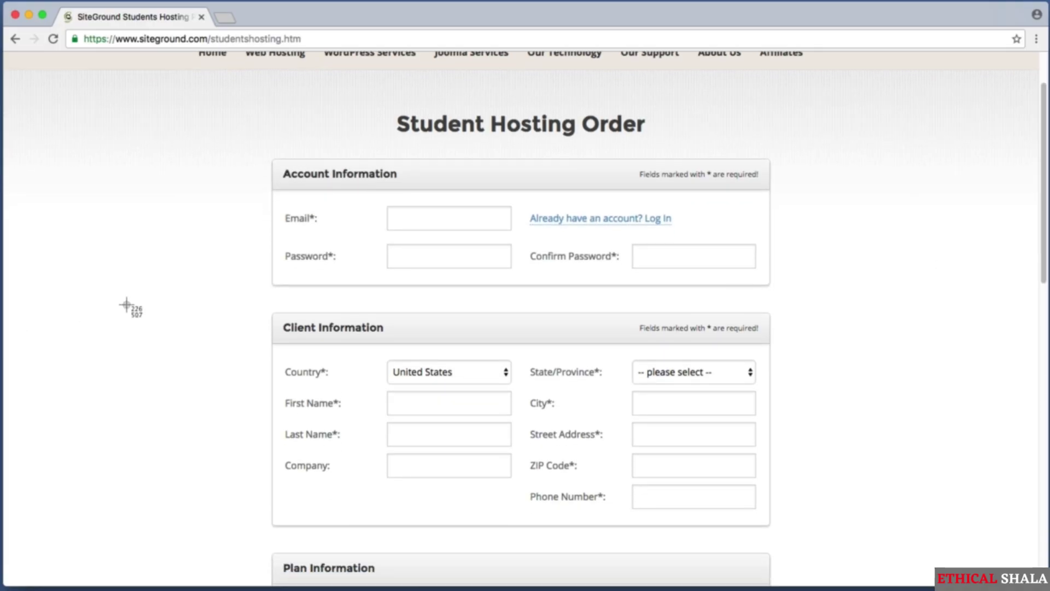
pyautogui.moveTo(253, 302); pyautogui.dragTo(795, 538)
pyautogui.scroll(-5, 1041, 297)
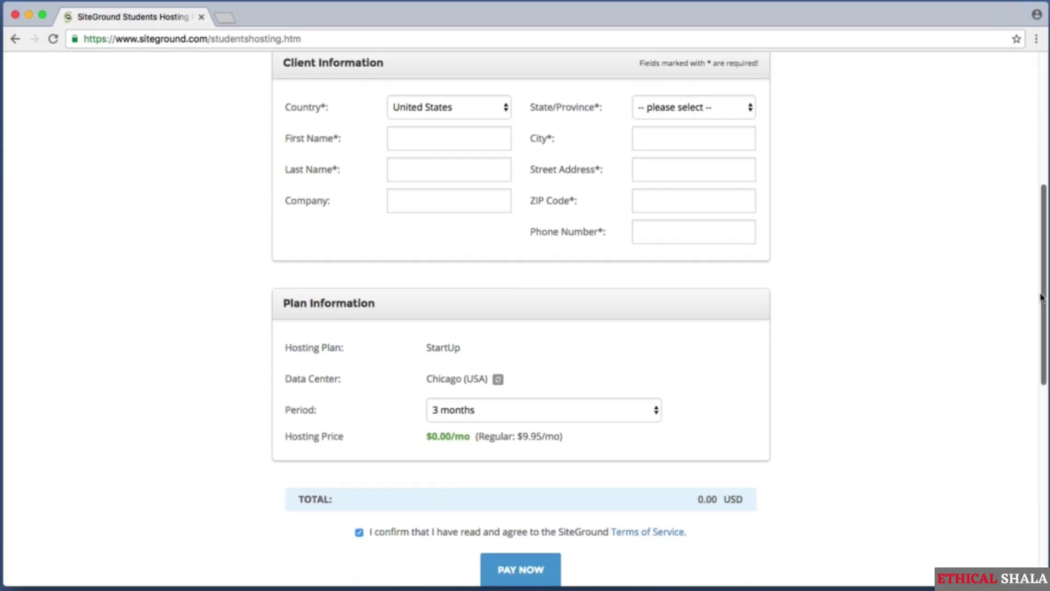
pyautogui.press('super+shift+4')
pyautogui.moveTo(251, 274); pyautogui.dragTo(813, 486)
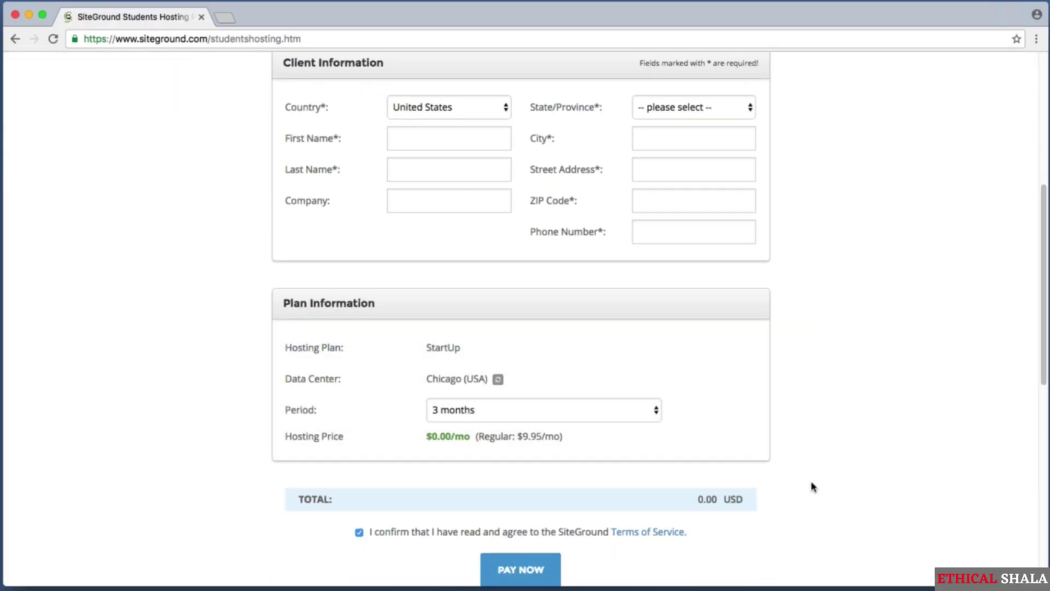
pyautogui.click(464, 409)
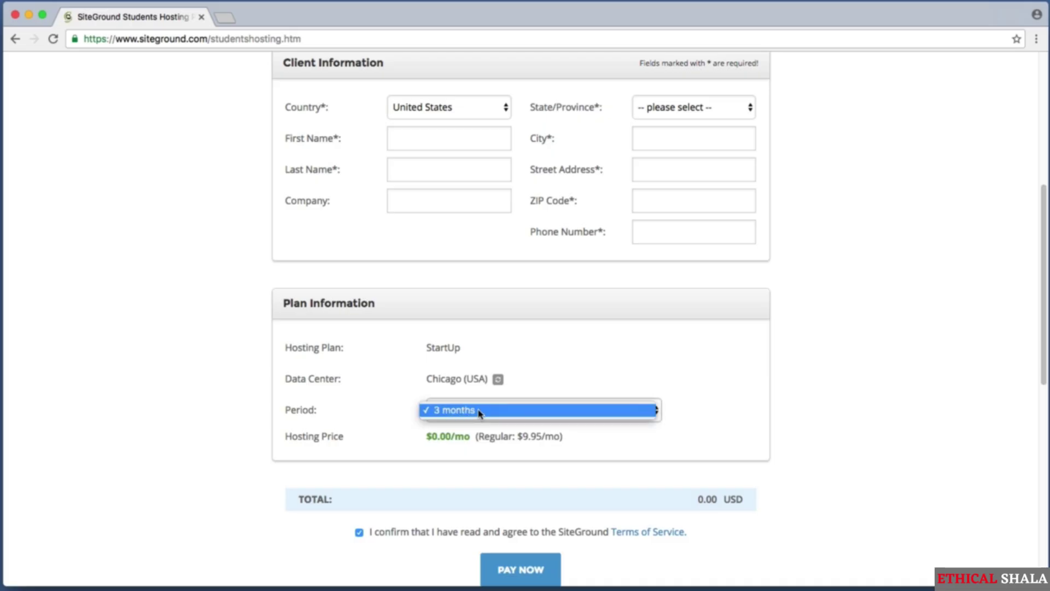
pyautogui.click(471, 411)
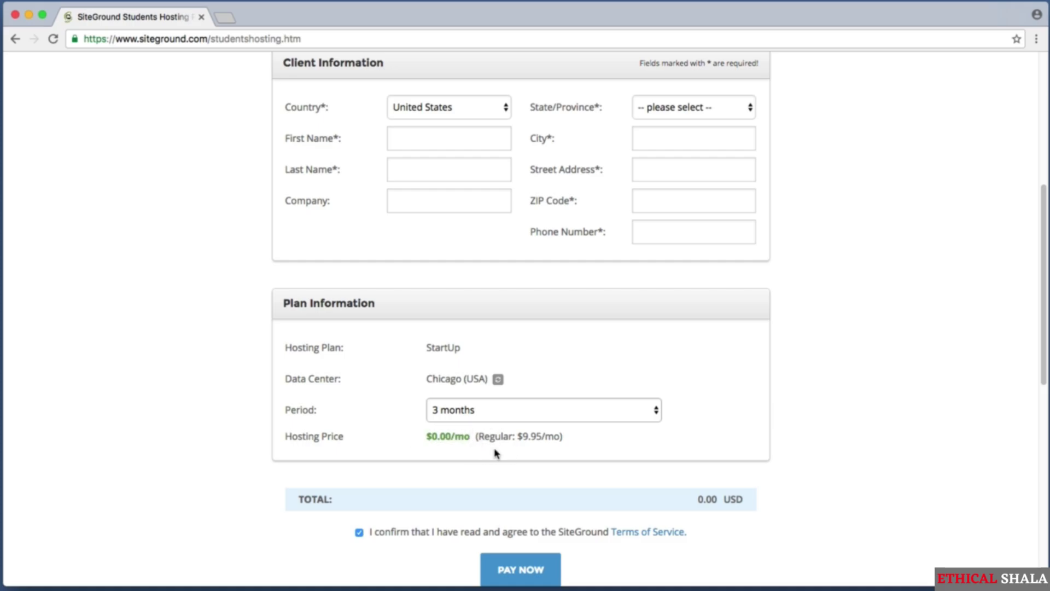
# - Review the terms of service confirmation and the PAY NOW step for the 0.00 USD order
pyautogui.scroll(-3, 536, 445)
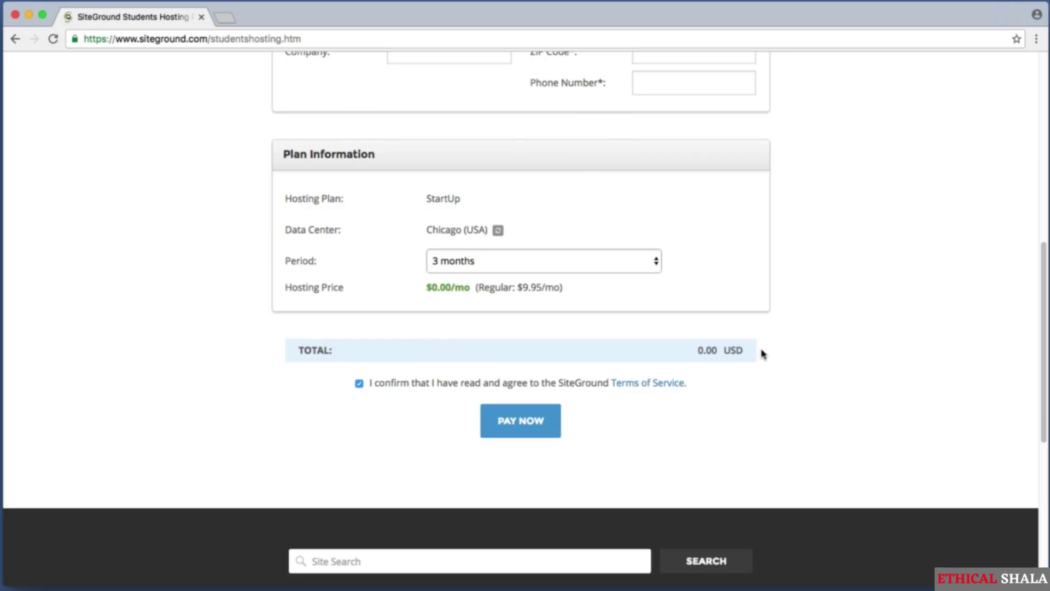
pyautogui.press('super+shift+4')
pyautogui.moveTo(332, 366); pyautogui.dragTo(712, 400)
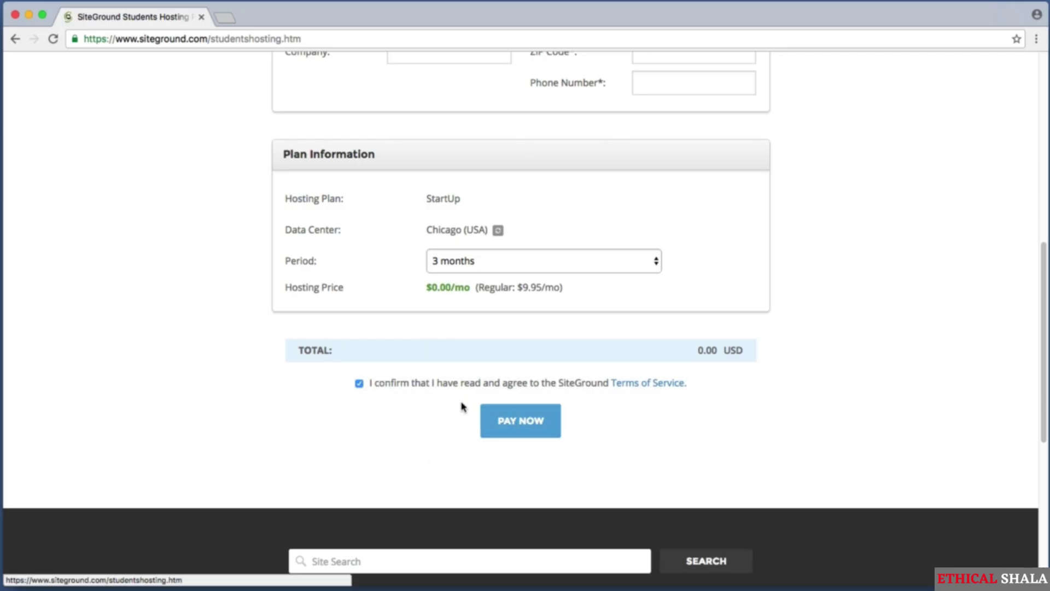
pyautogui.press('super+shift+4')
pyautogui.moveTo(457, 401); pyautogui.dragTo(600, 444)
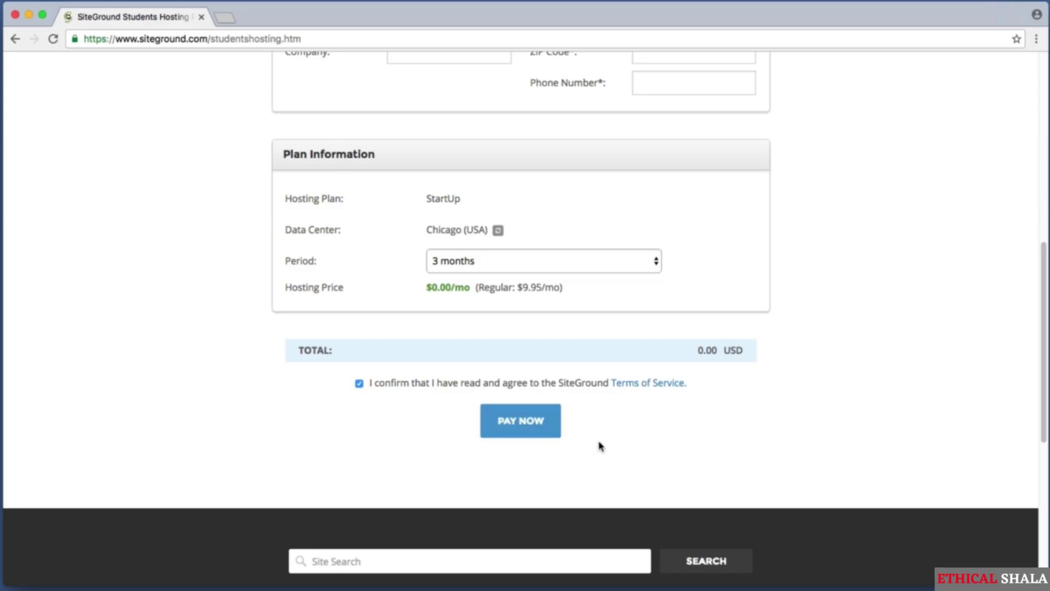
pyautogui.press('super+shift+4')
pyautogui.moveTo(686, 336); pyautogui.dragTo(733, 361)
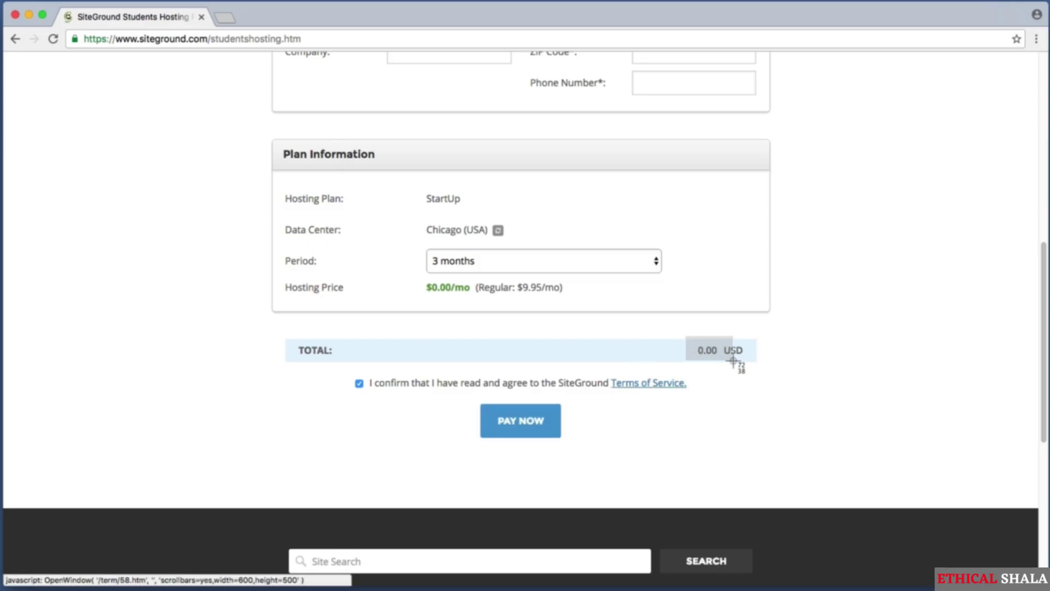
pyautogui.moveTo(733, 361); pyautogui.dragTo(734, 362)
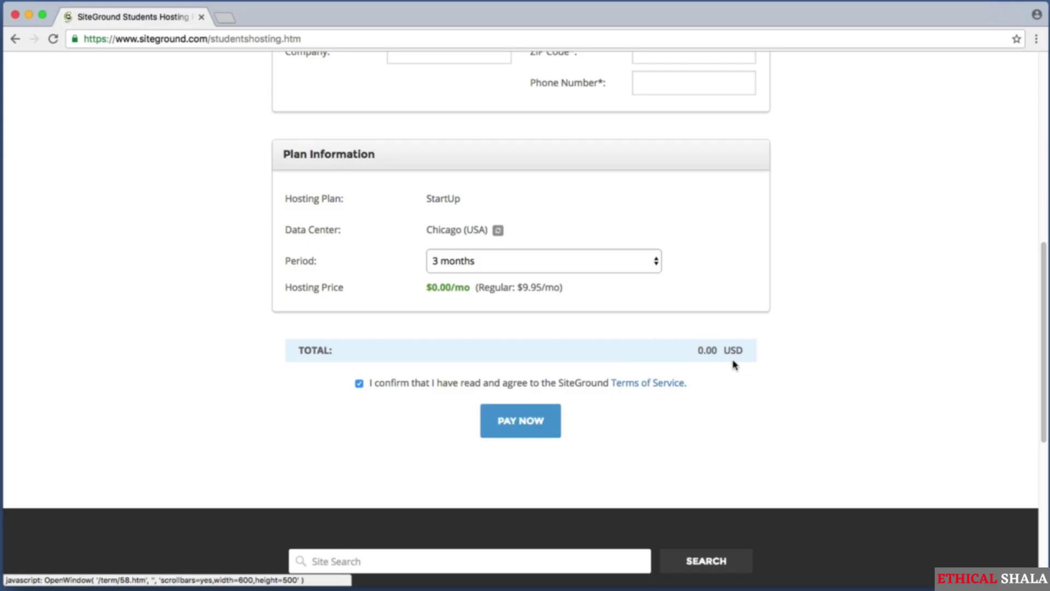
# - Submit the free student hosting order and capture the thank-you page
pyautogui.click(523, 433)
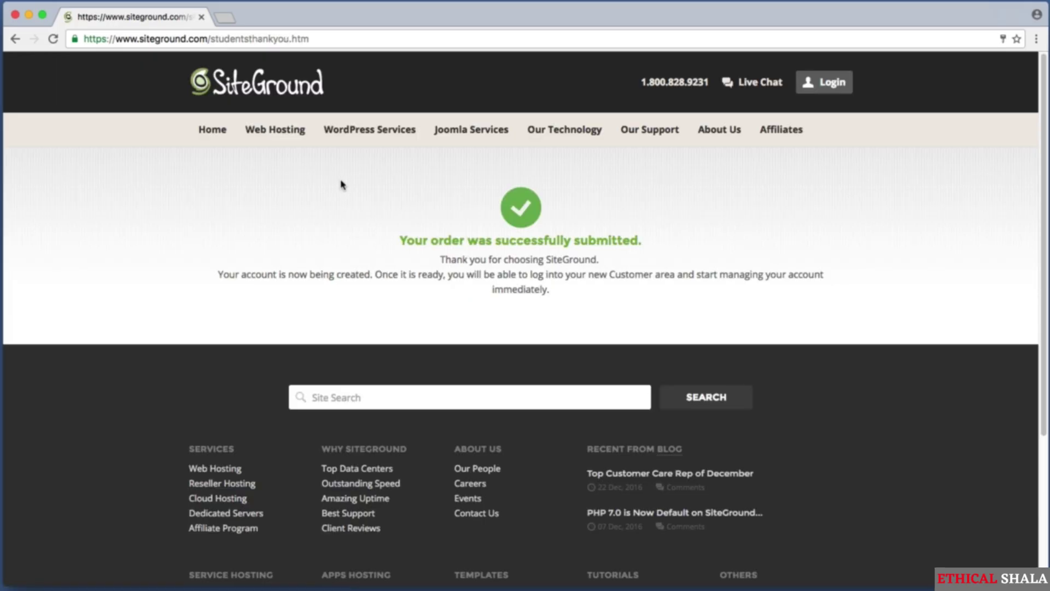
pyautogui.press('super+shift+4')
pyautogui.moveTo(323, 175); pyautogui.dragTo(679, 258)
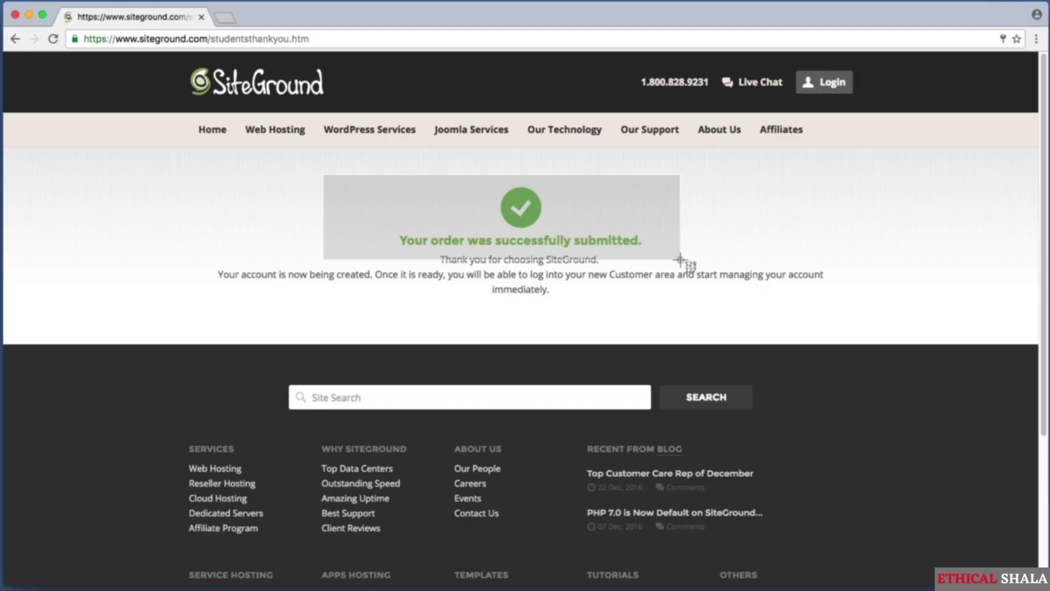
pyautogui.moveTo(680, 259); pyautogui.dragTo(680, 260)
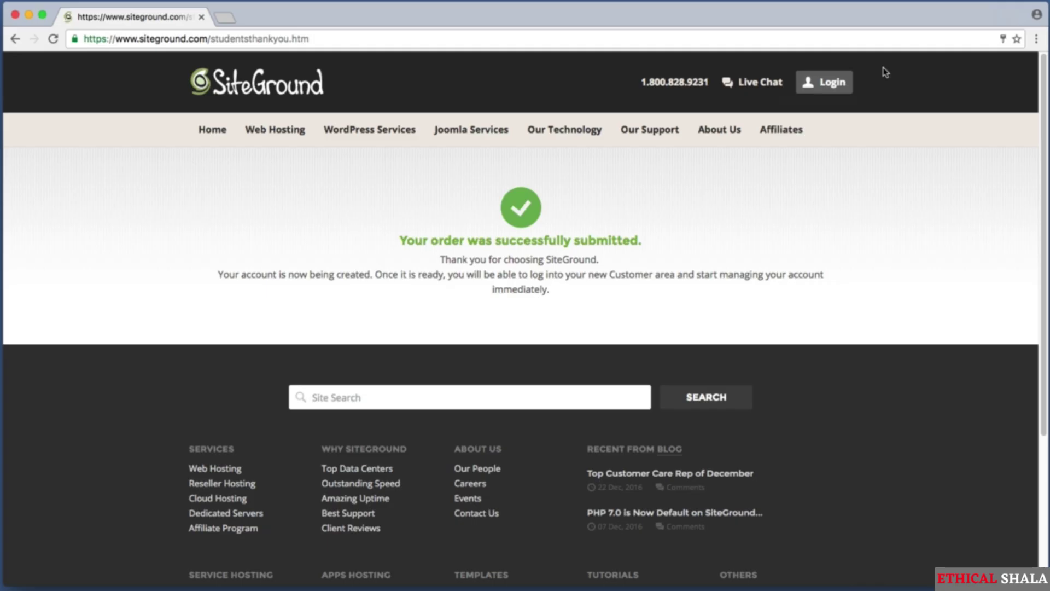
pyautogui.press('super+shift+4')
pyautogui.moveTo(876, 63); pyautogui.dragTo(788, 103)
# - Go from the quick login form to the full User's Area login page
pyautogui.click(824, 90)
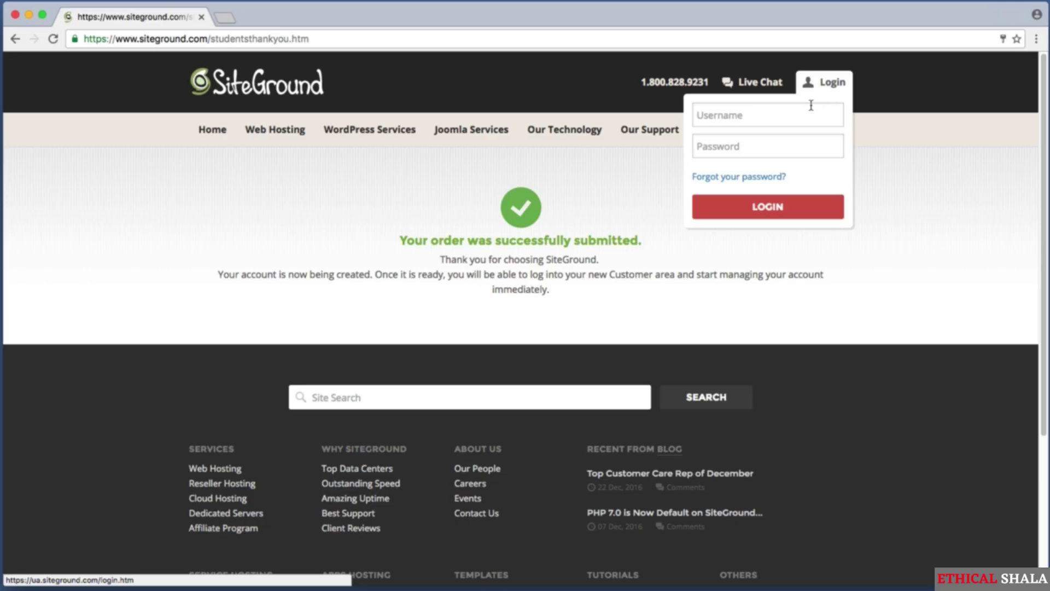
pyautogui.click(791, 111)
pyautogui.click(792, 148)
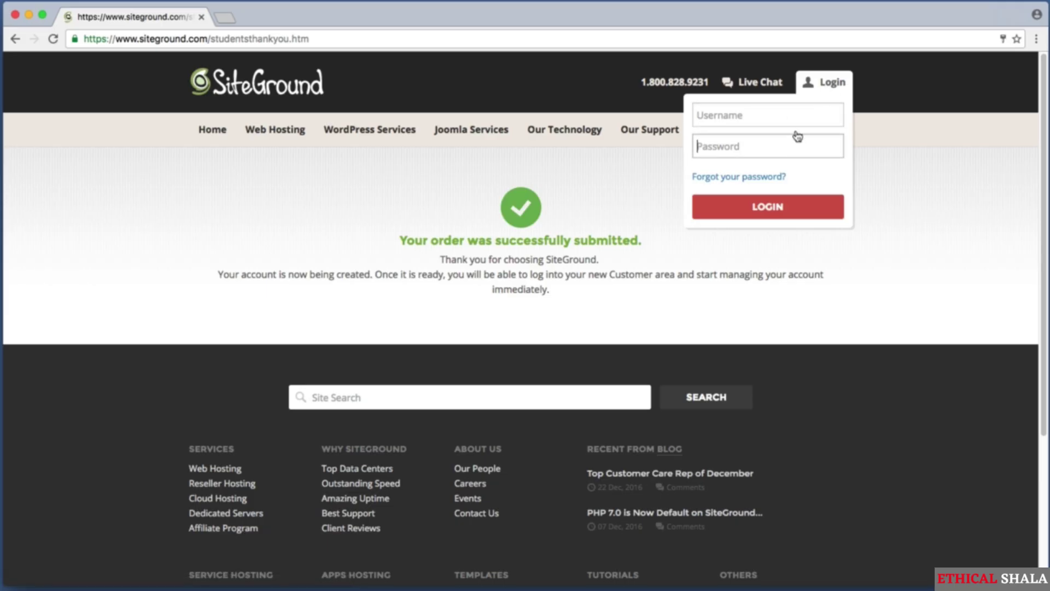
pyautogui.press('super+shift+4')
pyautogui.moveTo(840, 90); pyautogui.dragTo(847, 95)
pyautogui.click(831, 84)
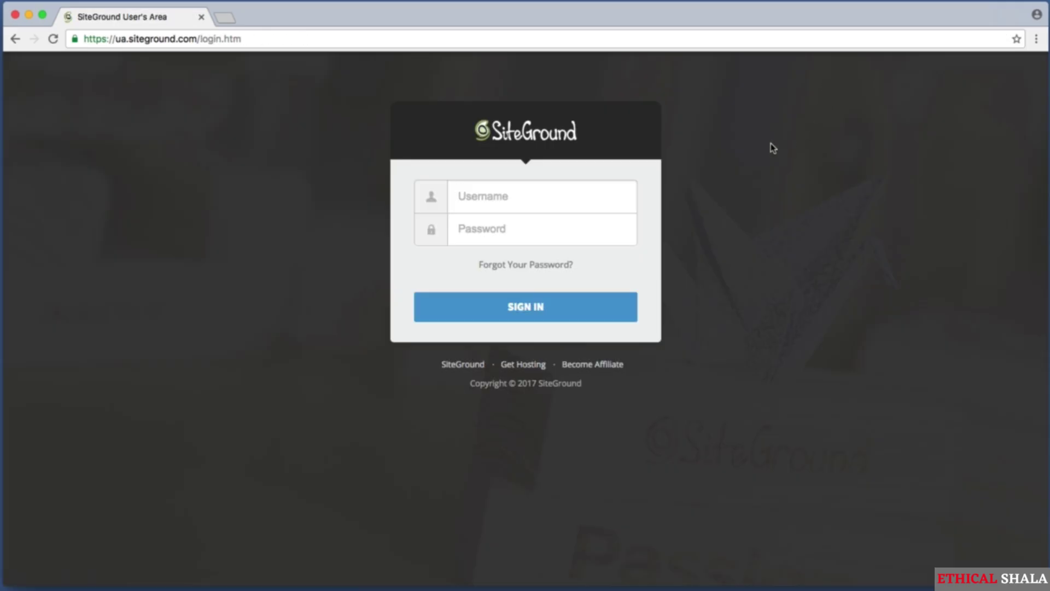
# - Sign in on the User's Area login page to reach the new account setup wizard
pyautogui.press('super+shift+4')
pyautogui.moveTo(418, 178); pyautogui.dragTo(615, 225)
pyautogui.press('super+shift+4')
pyautogui.moveTo(423, 214); pyautogui.dragTo(571, 235)
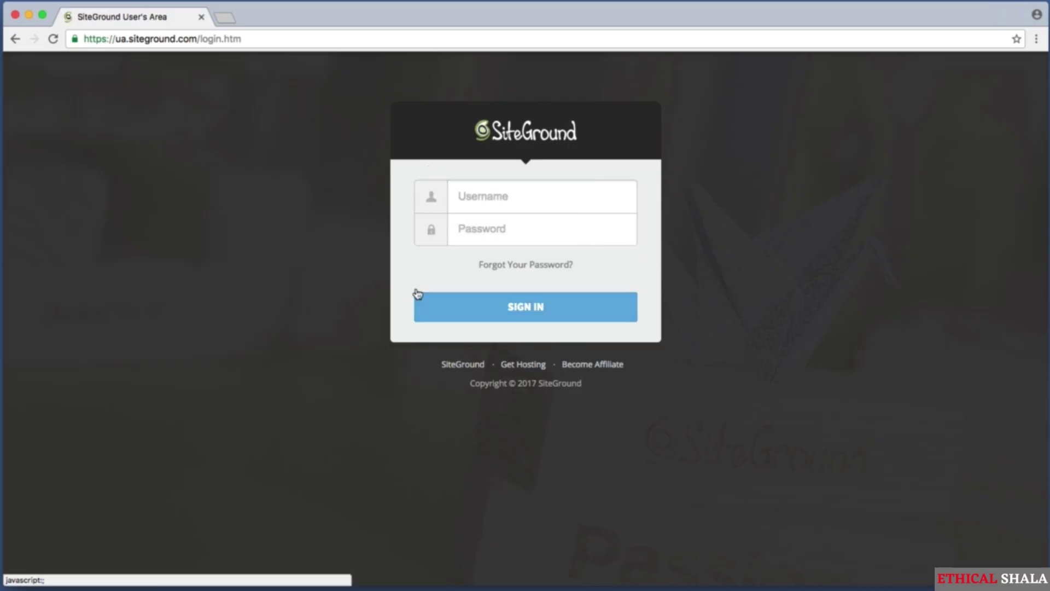
pyautogui.press('super+shift+4')
pyautogui.moveTo(369, 264); pyautogui.dragTo(692, 333)
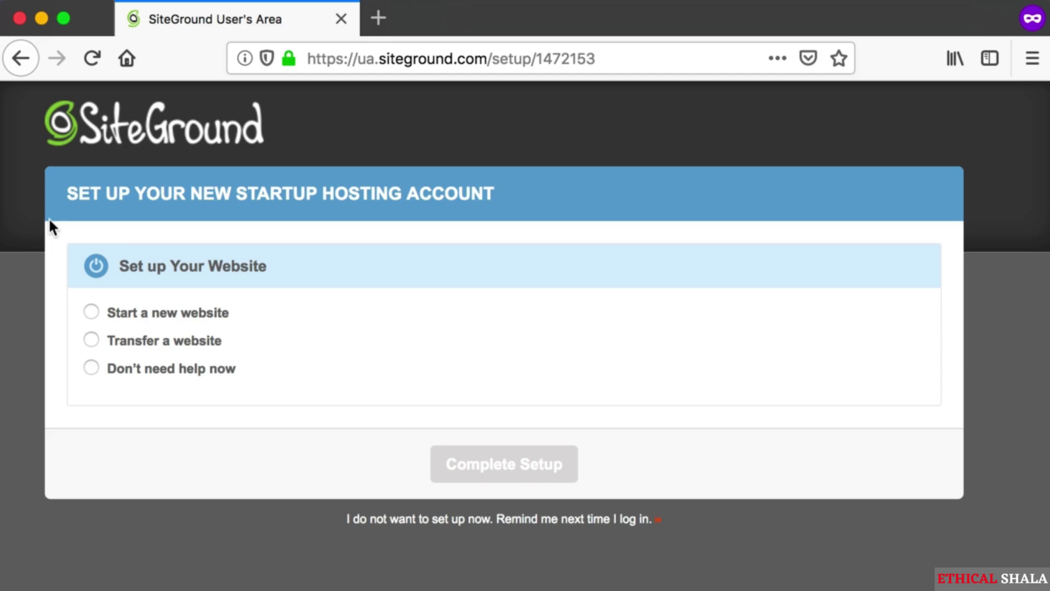
# - Choose 'Start a new website' in the SiteGround setup wizard
pyautogui.press('super+shift+4')
pyautogui.moveTo(49, 223); pyautogui.dragTo(481, 289)
pyautogui.press('super+shift+4')
pyautogui.moveTo(63, 294); pyautogui.dragTo(256, 326)
pyautogui.click(91, 310)
# - Pick WordPress as the software to install
pyautogui.scroll(-5, 127, 307)
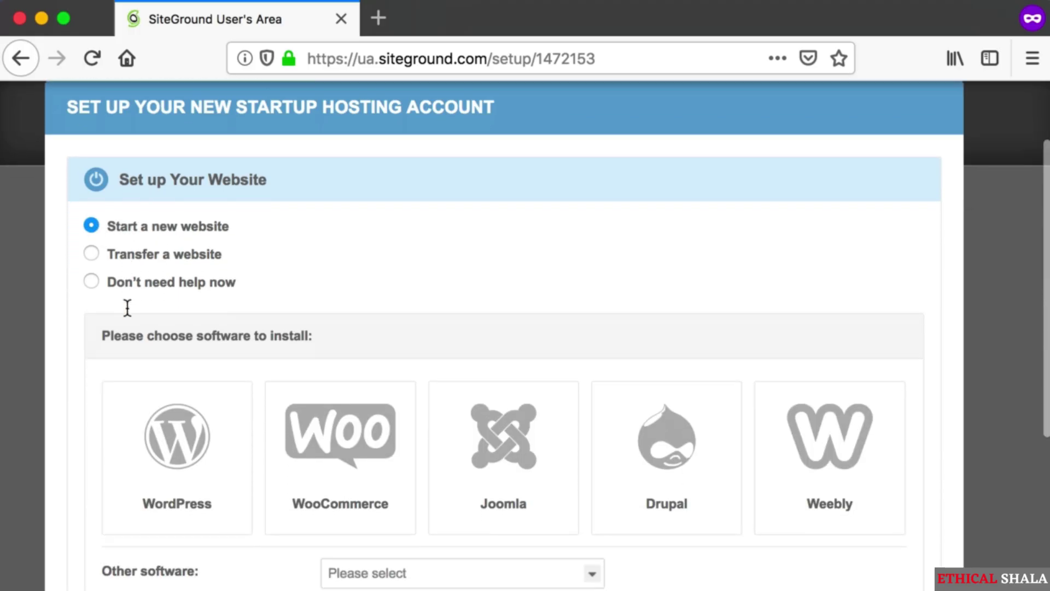
pyautogui.moveTo(76, 309); pyautogui.dragTo(897, 469)
pyautogui.press('Escape')
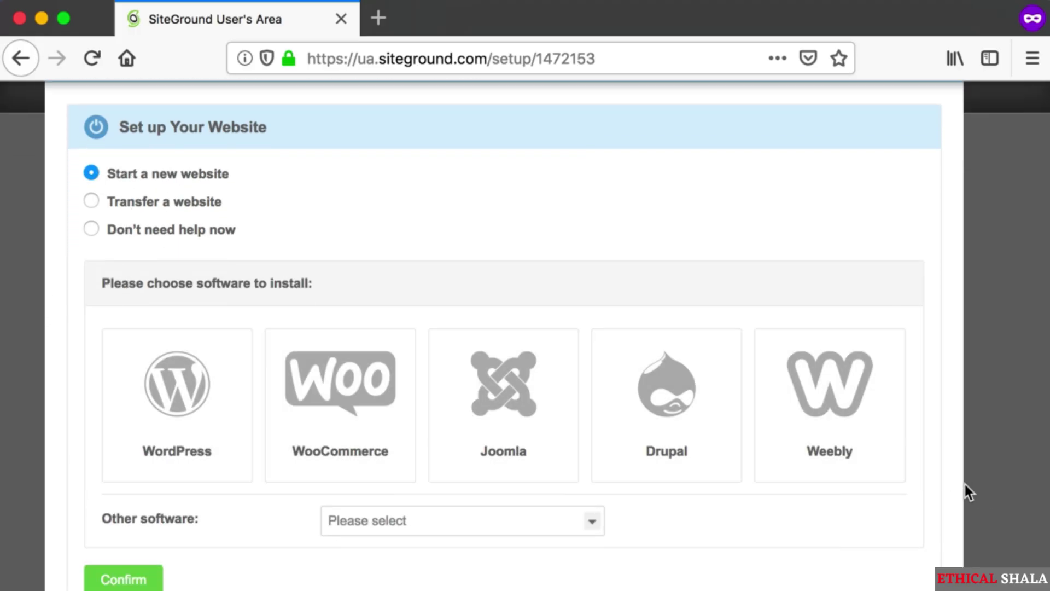
pyautogui.press('super+shift+4')
pyautogui.moveTo(66, 310); pyautogui.dragTo(270, 492)
pyautogui.click(196, 398)
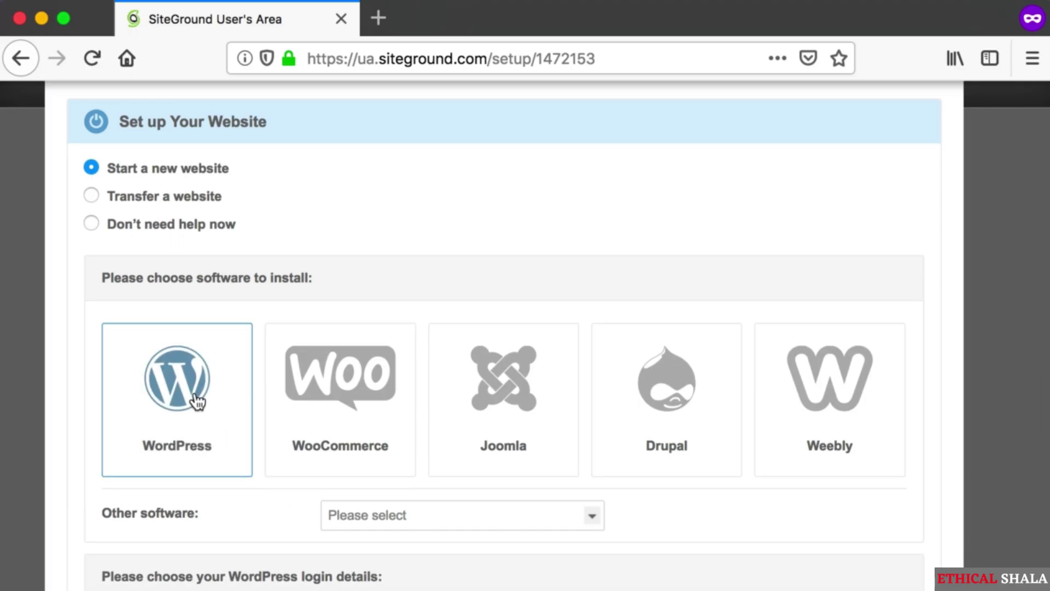
# - Enter the WordPress admin e-mail address in the login details section
pyautogui.scroll(-3, 197, 400)
pyautogui.scroll(-3, 197, 401)
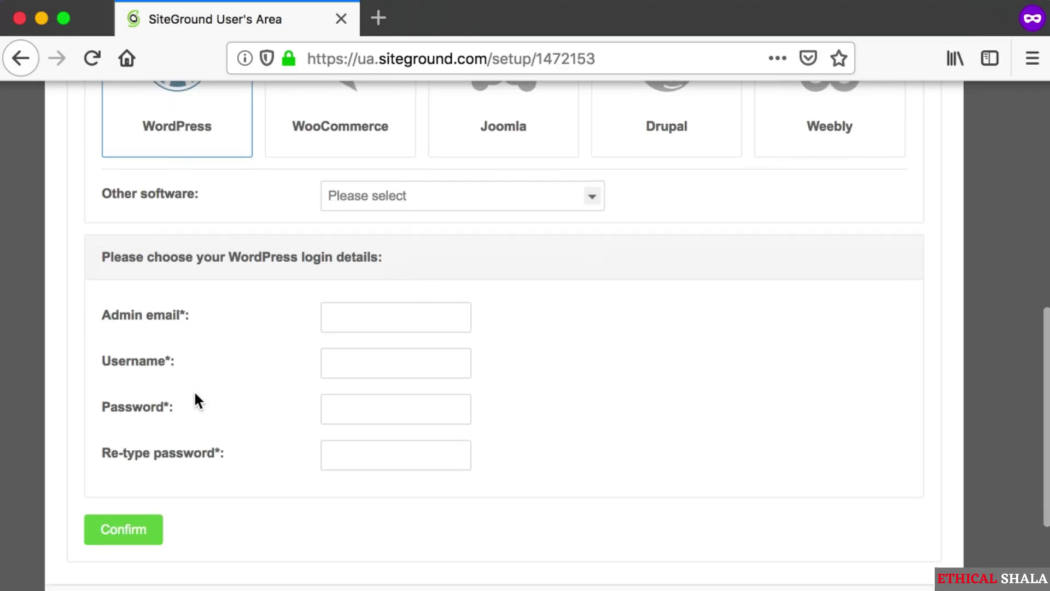
pyautogui.scroll(-1, 197, 401)
pyautogui.press('super+shift+4')
pyautogui.moveTo(60, 200); pyautogui.dragTo(953, 461)
pyautogui.press('super+shift+4')
pyautogui.moveTo(80, 257); pyautogui.dragTo(498, 300)
pyautogui.click(375, 277)
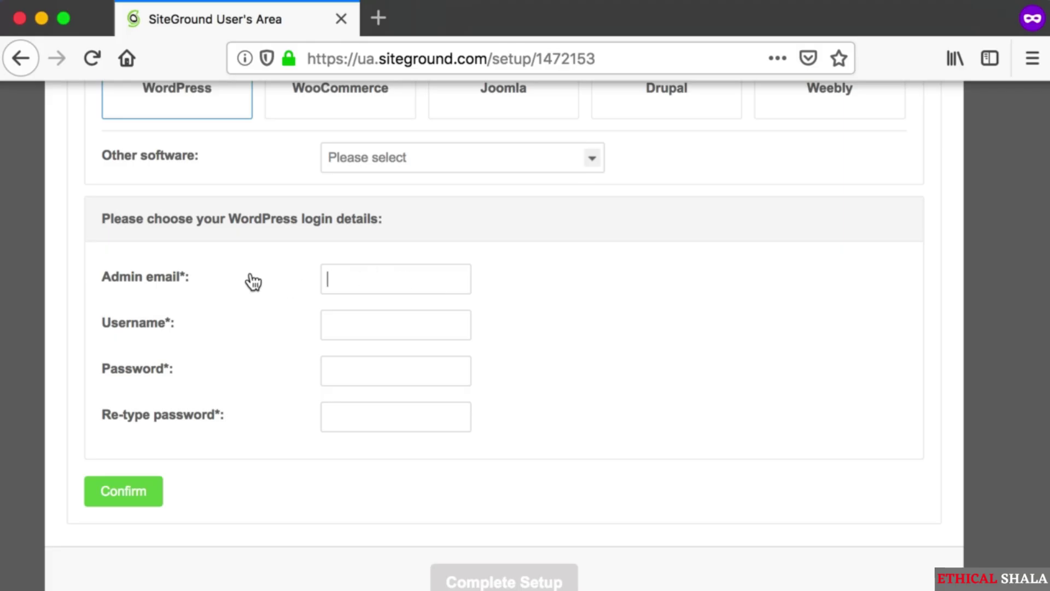
# - Enter a WordPress admin username of 8–20 characters, replacing the too-short 'admin'
pyautogui.press('super+shift+4')
pyautogui.moveTo(102, 258); pyautogui.dragTo(552, 296)
pyautogui.press('super+shift+4')
pyautogui.moveTo(70, 302); pyautogui.dragTo(547, 341)
pyautogui.click(368, 333)
pyautogui.write('admin')
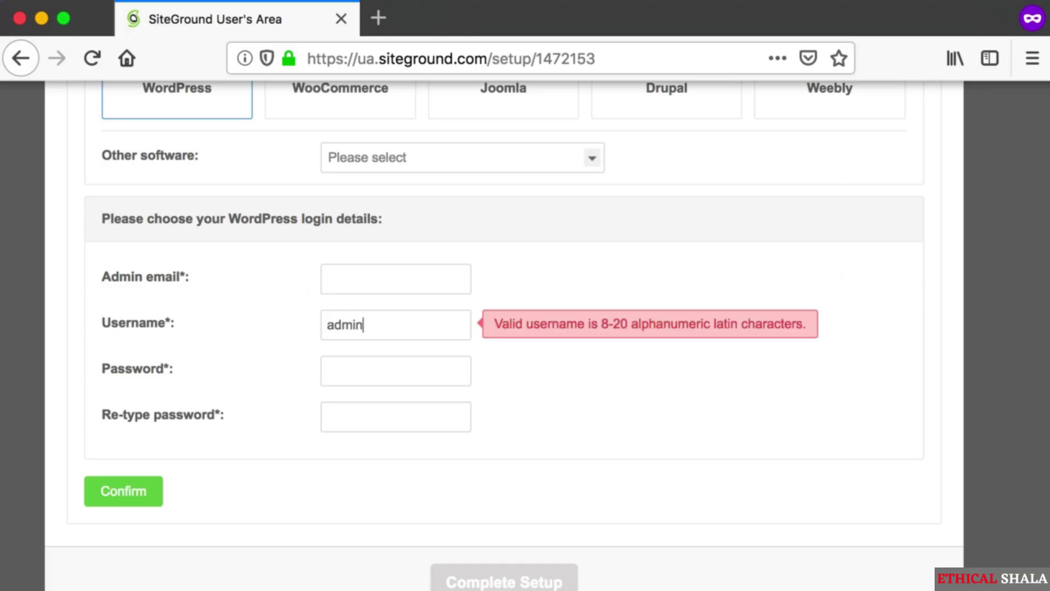
pyautogui.press('BackSpace')
pyautogui.press('BackSpace')
pyautogui.press('BackSpace')
pyautogui.press('BackSpace')
pyautogui.press('BackSpace')
pyautogui.write('mysecretam')
pyautogui.press('BackSpace')
pyautogui.write('dmin')
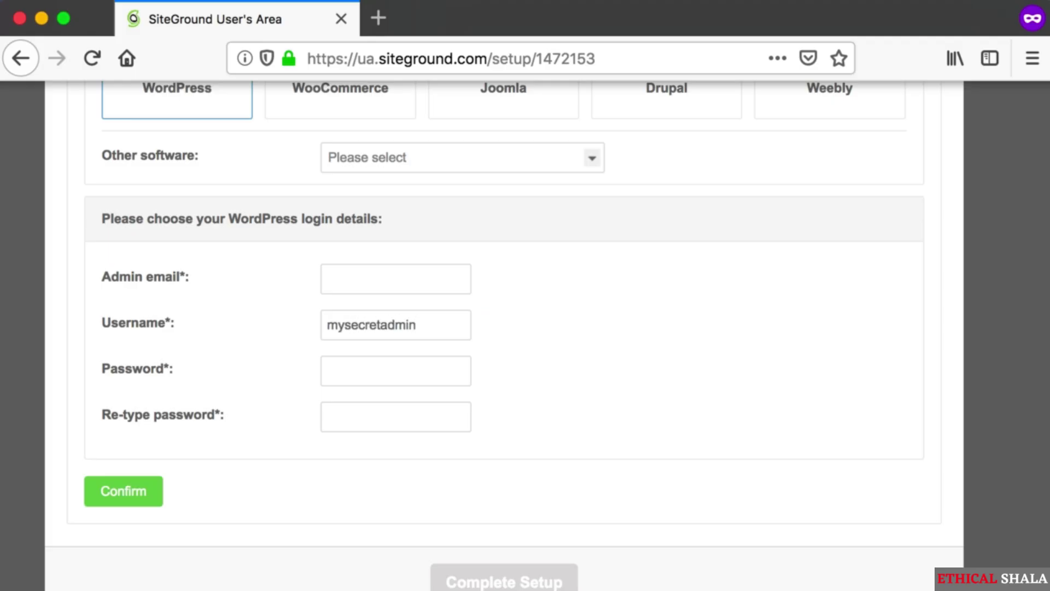
# - Fill in the password and re-typed password, then confirm the WordPress login details
pyautogui.press('super+shift+4')
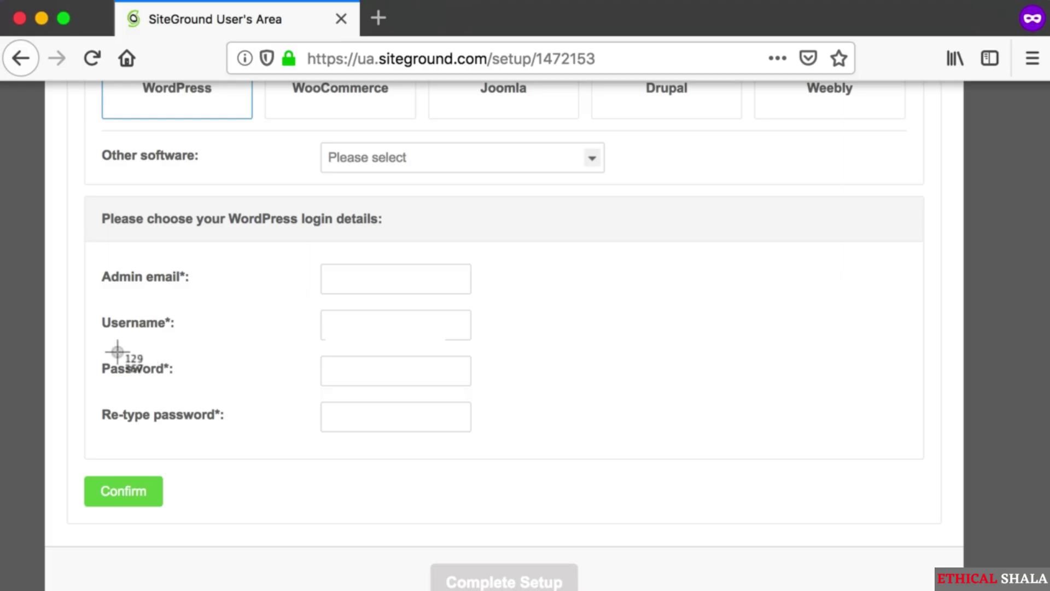
pyautogui.moveTo(101, 352); pyautogui.dragTo(526, 431)
pyautogui.scroll(1, 526, 431)
pyautogui.press('super+shift+4')
pyautogui.moveTo(77, 450); pyautogui.dragTo(247, 516)
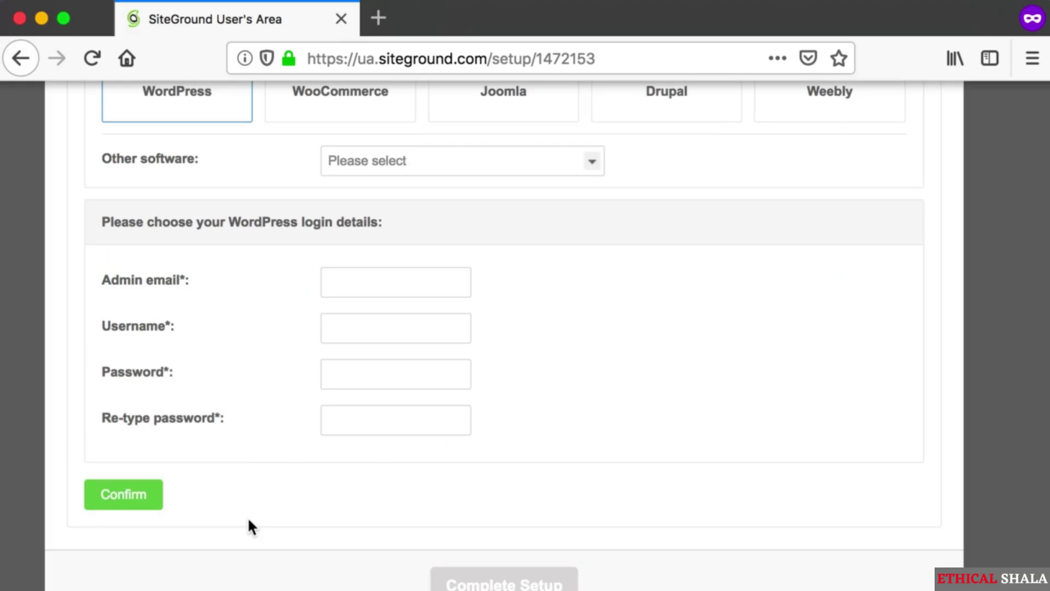
pyautogui.press('super+shift+4')
pyautogui.moveTo(72, 261); pyautogui.dragTo(563, 294)
pyautogui.scroll(1, 563, 294)
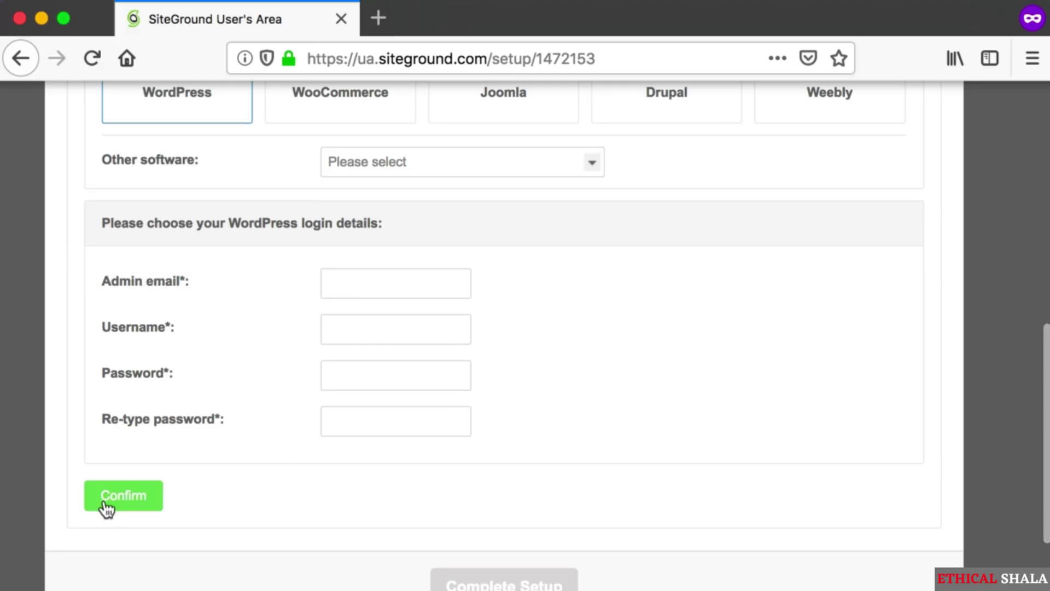
pyautogui.press('super+shift+4')
pyautogui.moveTo(64, 459); pyautogui.dragTo(241, 506)
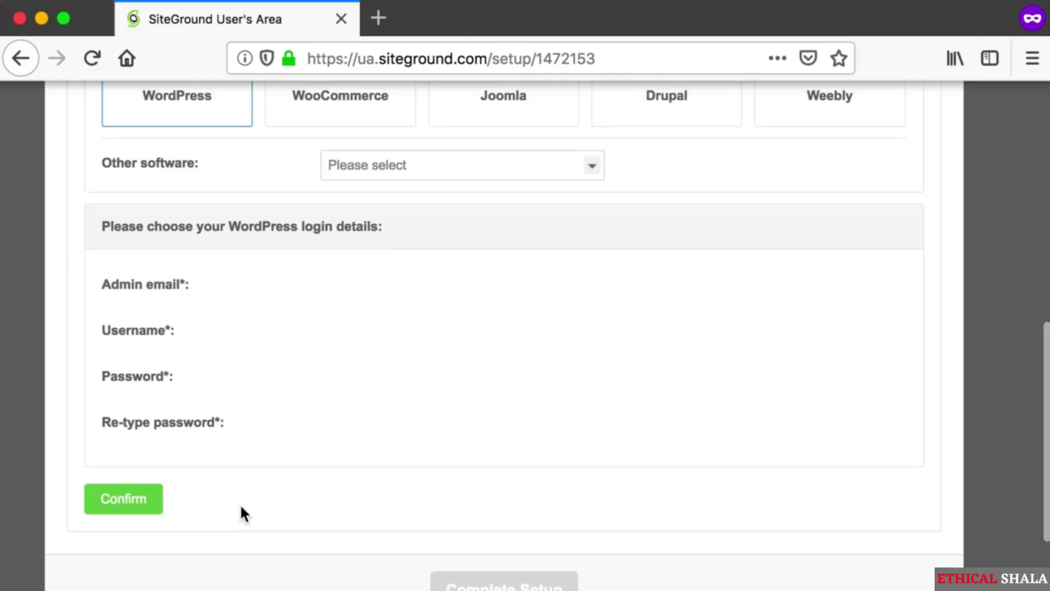
pyautogui.click(137, 505)
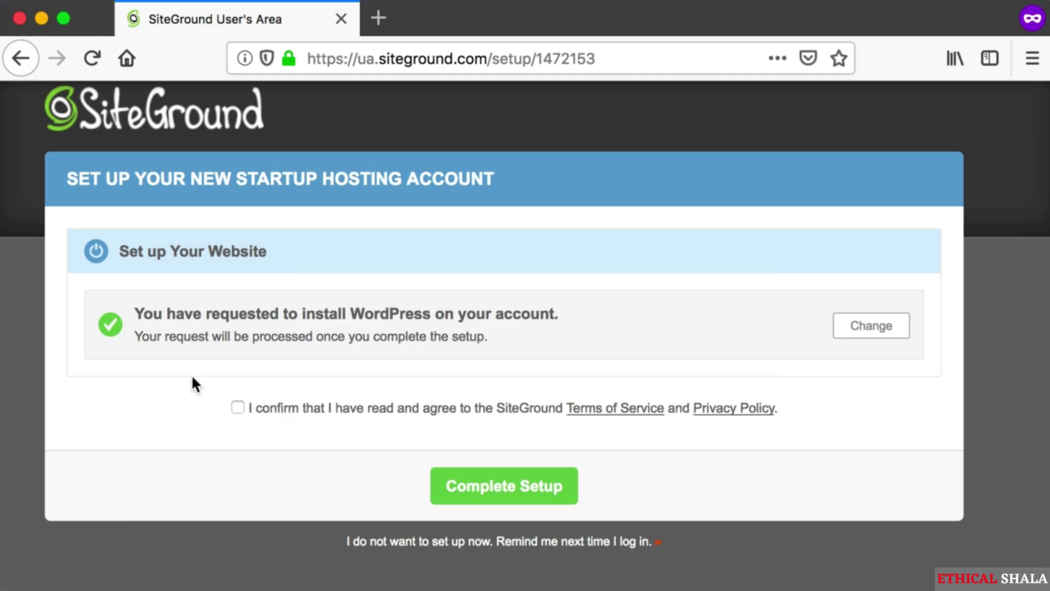
# - Accept the Terms of Service and complete the hosting account setup
pyautogui.press('super+shift+4')
pyautogui.moveTo(215, 379); pyautogui.dragTo(452, 431)
pyautogui.press('super+shift+4')
pyautogui.moveTo(388, 454); pyautogui.dragTo(676, 504)
pyautogui.click(461, 484)
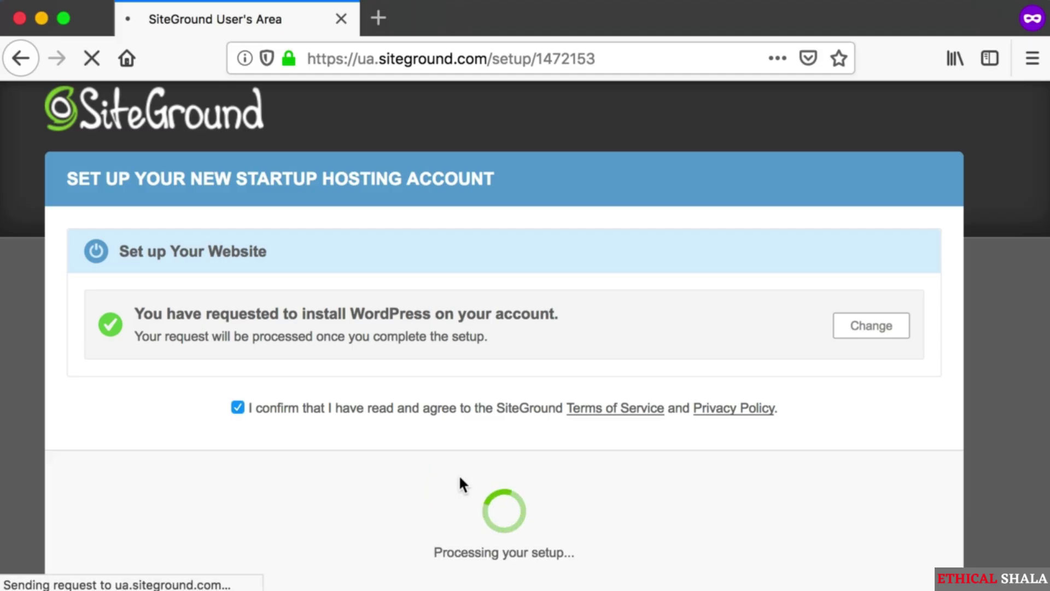
# - Proceed from the account-ready page to the SiteGround Customer Area
pyautogui.press('super+shift+4')
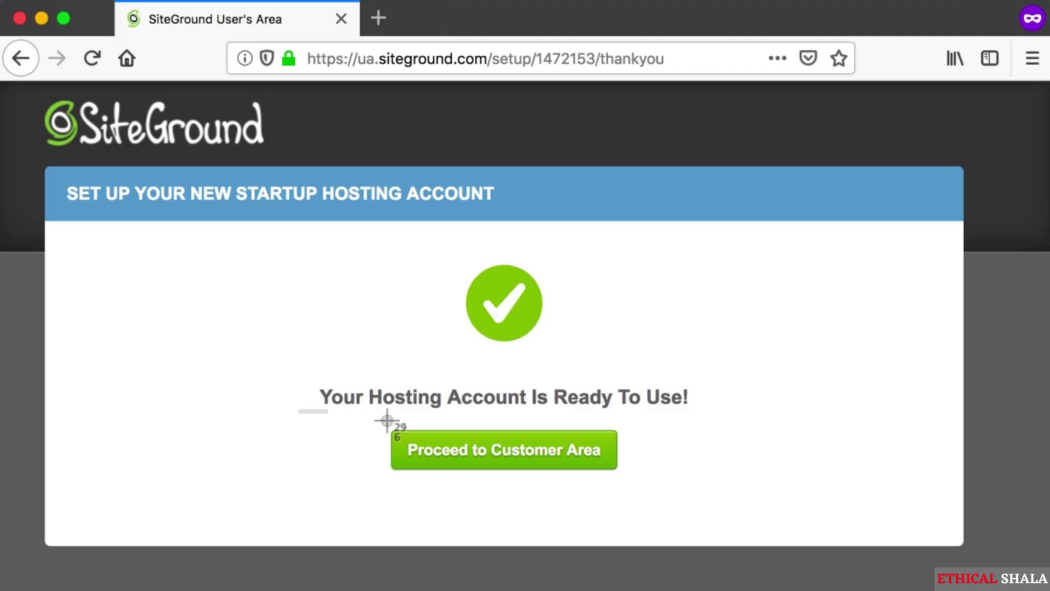
pyautogui.moveTo(299, 409); pyautogui.dragTo(678, 490)
pyautogui.click(495, 452)
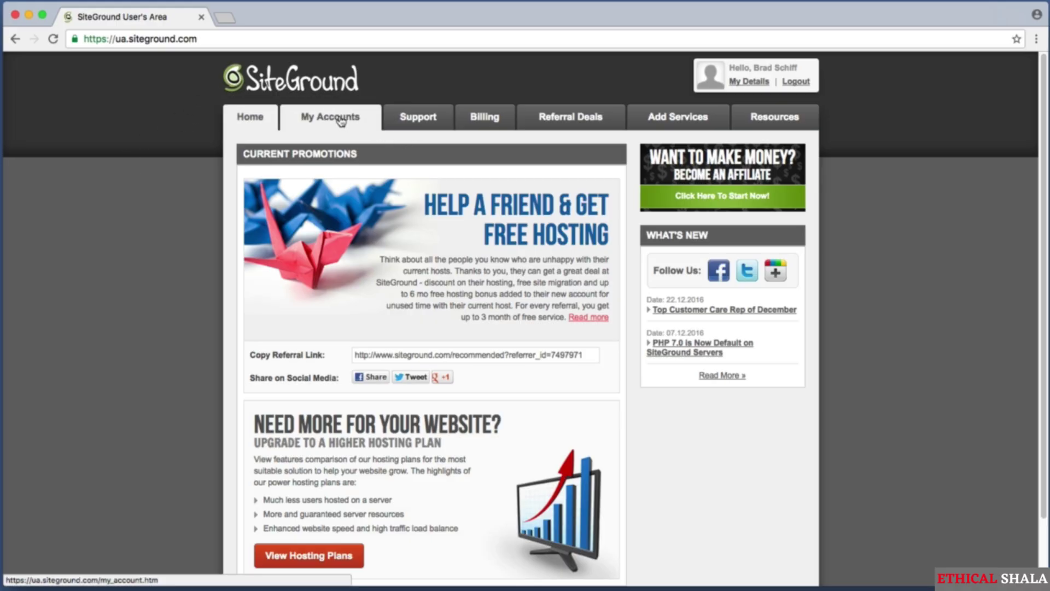
pyautogui.click(340, 120)
pyautogui.press('super+shift+4')
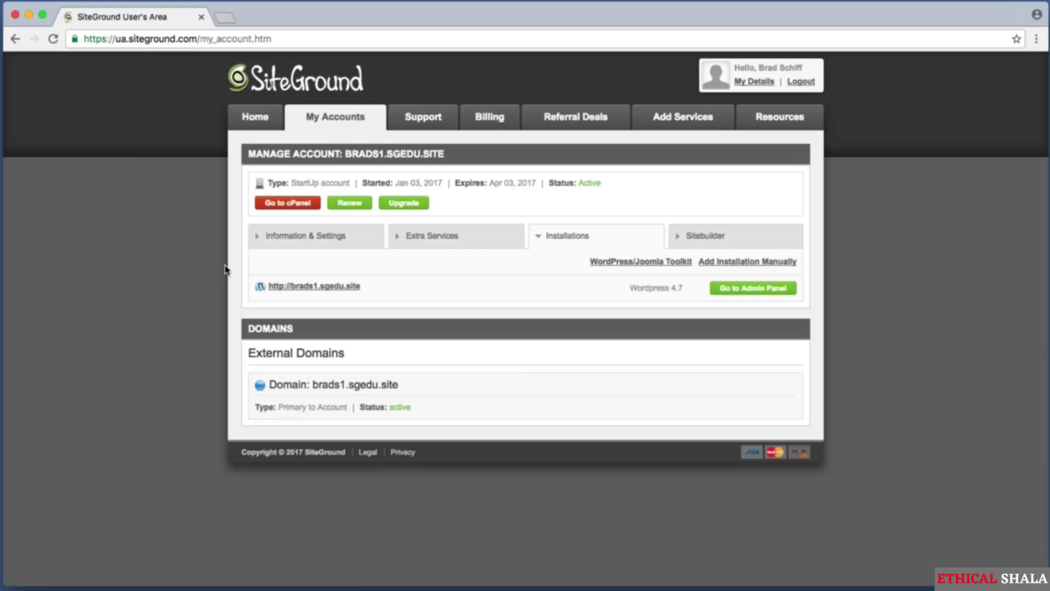
pyautogui.moveTo(225, 264); pyautogui.dragTo(421, 303)
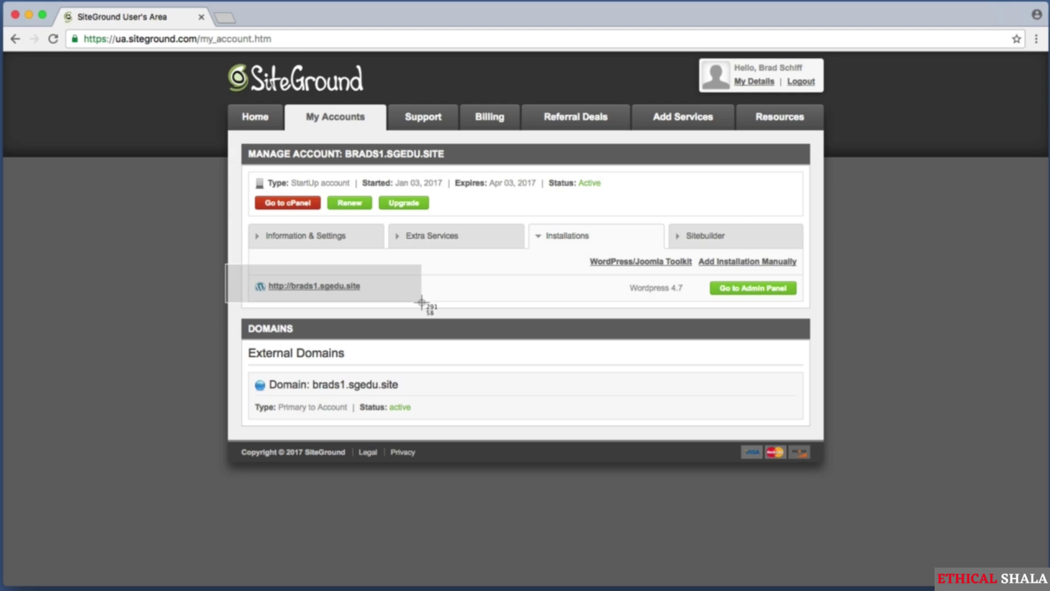
pyautogui.moveTo(248, 269); pyautogui.dragTo(382, 298)
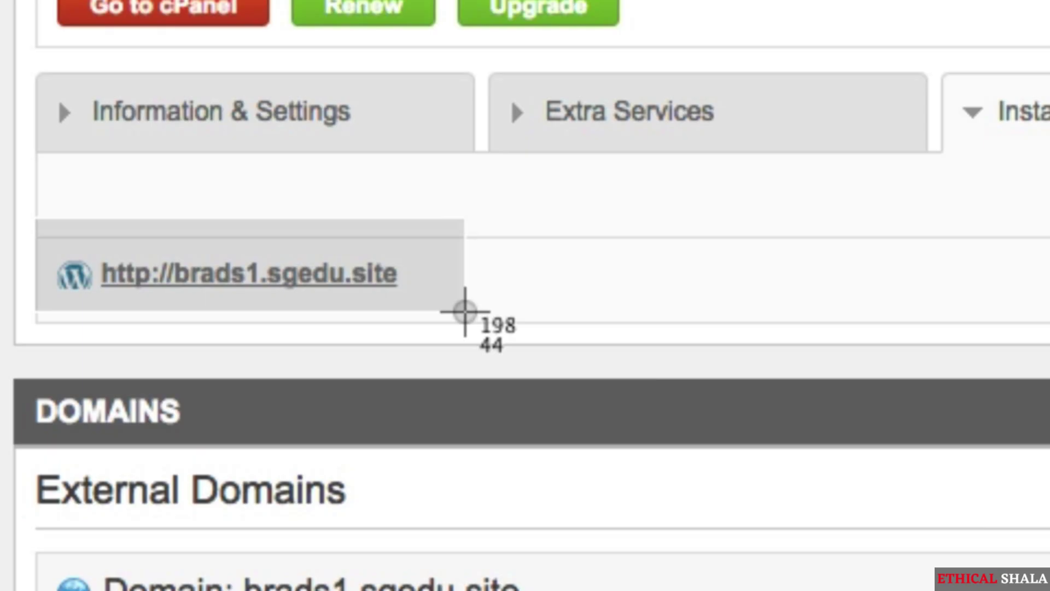
pyautogui.moveTo(464, 311); pyautogui.dragTo(466, 312)
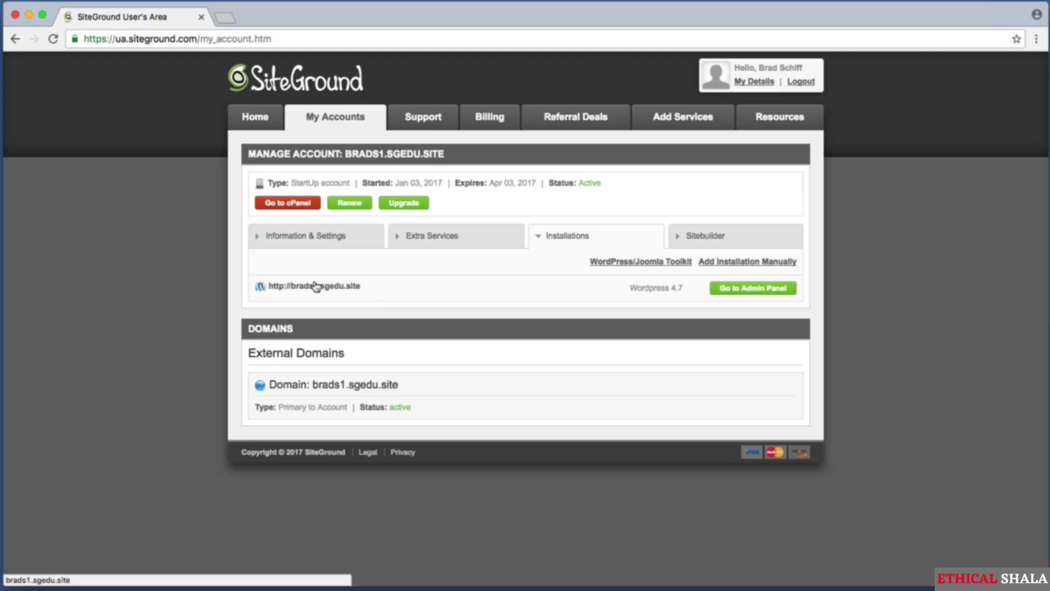
pyautogui.click(315, 285)
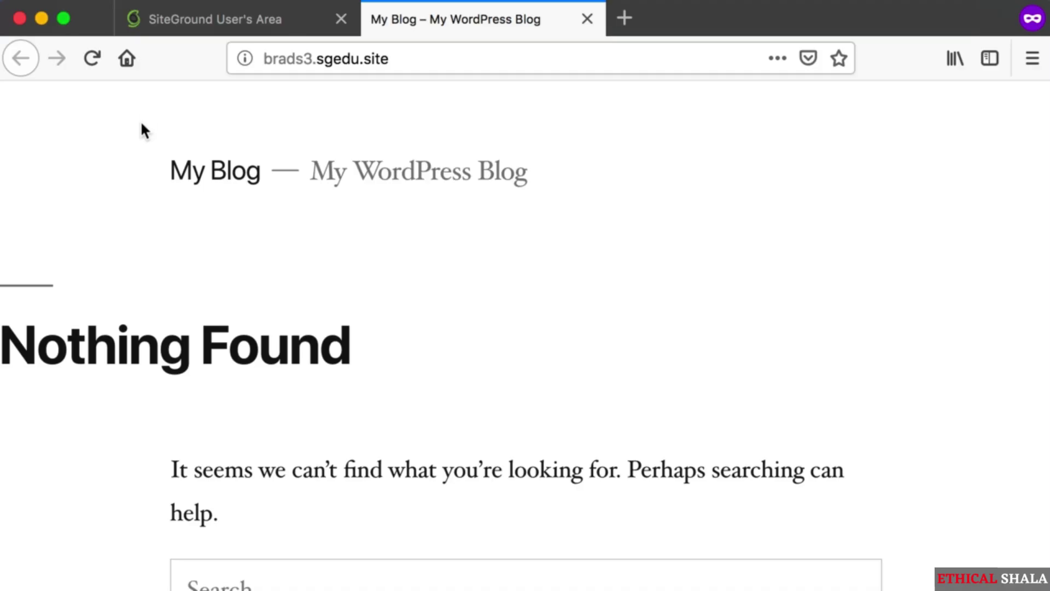
# - Scroll the My Blog front page with its Nothing Found message and capture the site address
pyautogui.scroll(-8, 142, 125)
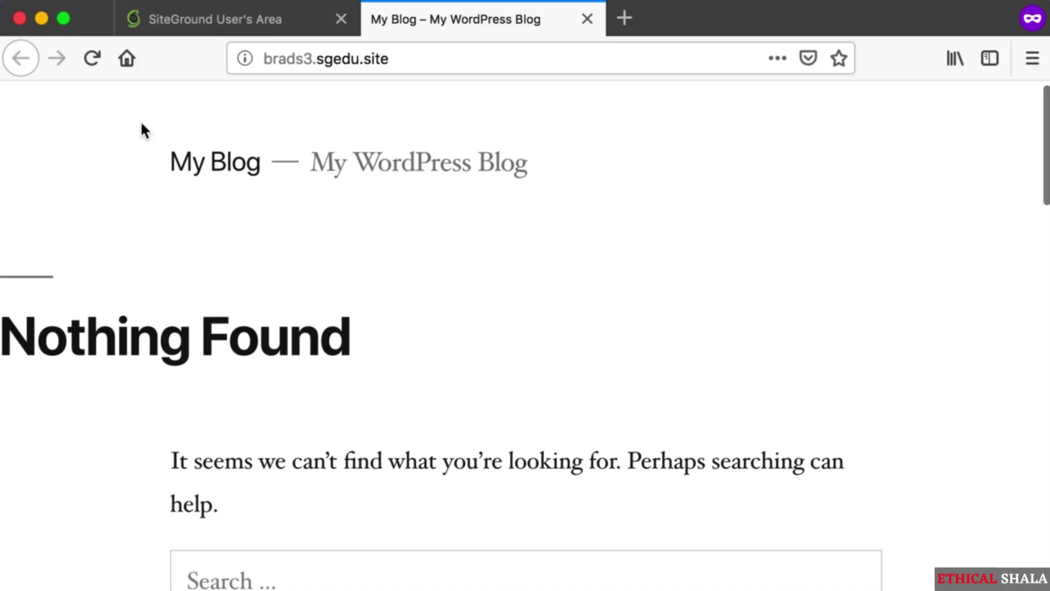
pyautogui.scroll(-13, 141, 126)
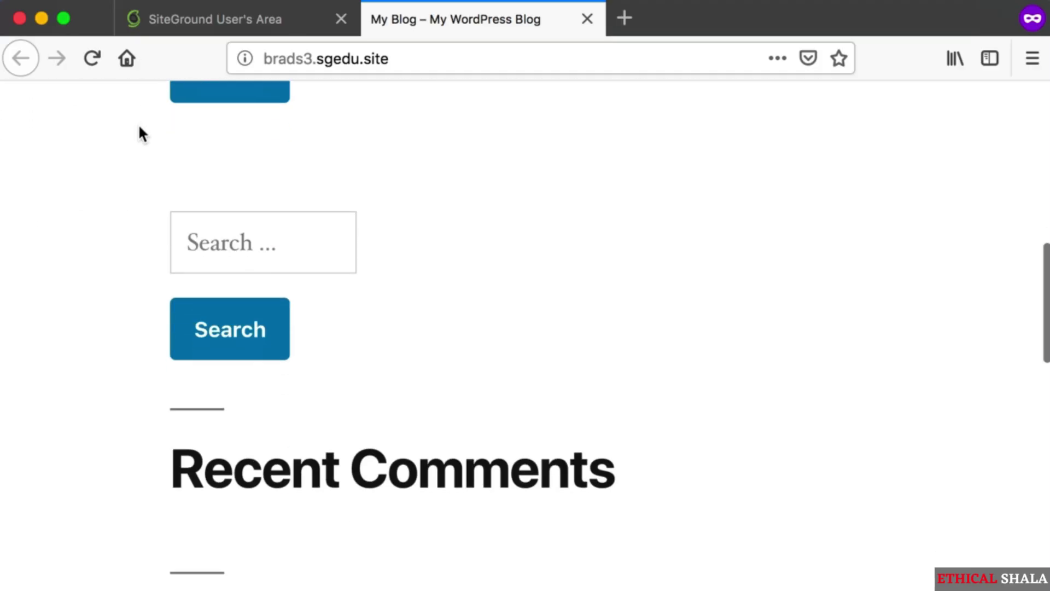
pyautogui.scroll(20, 111, 216)
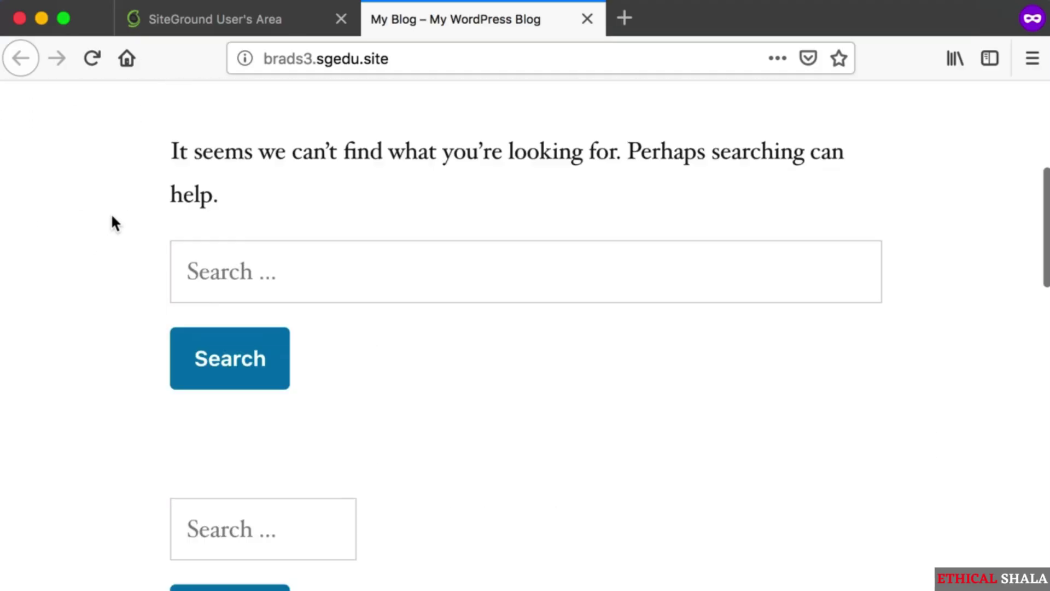
pyautogui.click(402, 60)
pyautogui.click(413, 64)
pyautogui.press('super+shift+4')
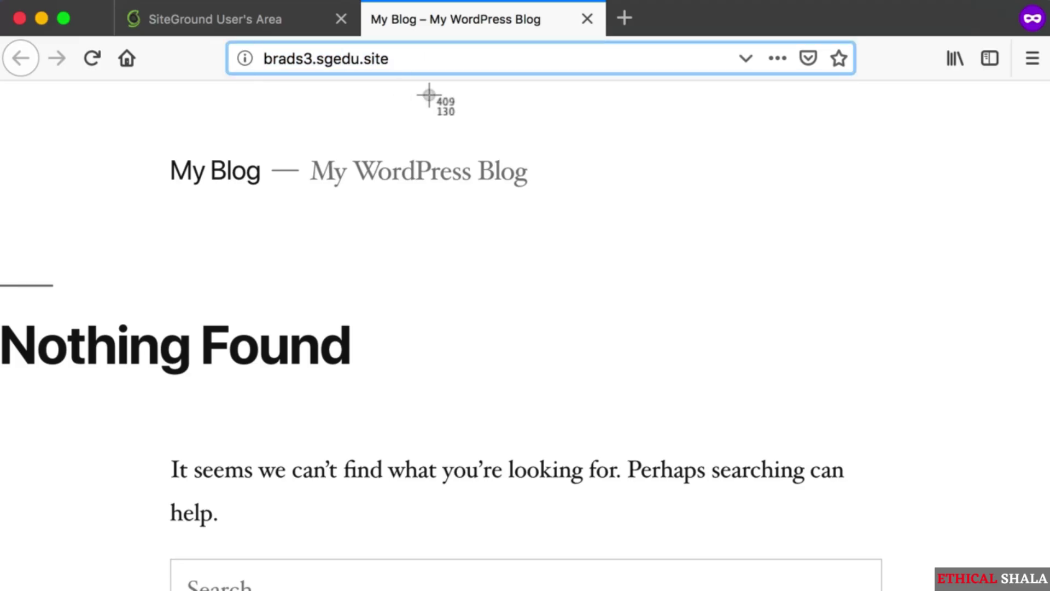
pyautogui.moveTo(428, 94); pyautogui.dragTo(204, 37)
pyautogui.moveTo(438, 69); pyautogui.dragTo(204, 58)
pyautogui.click(367, 116)
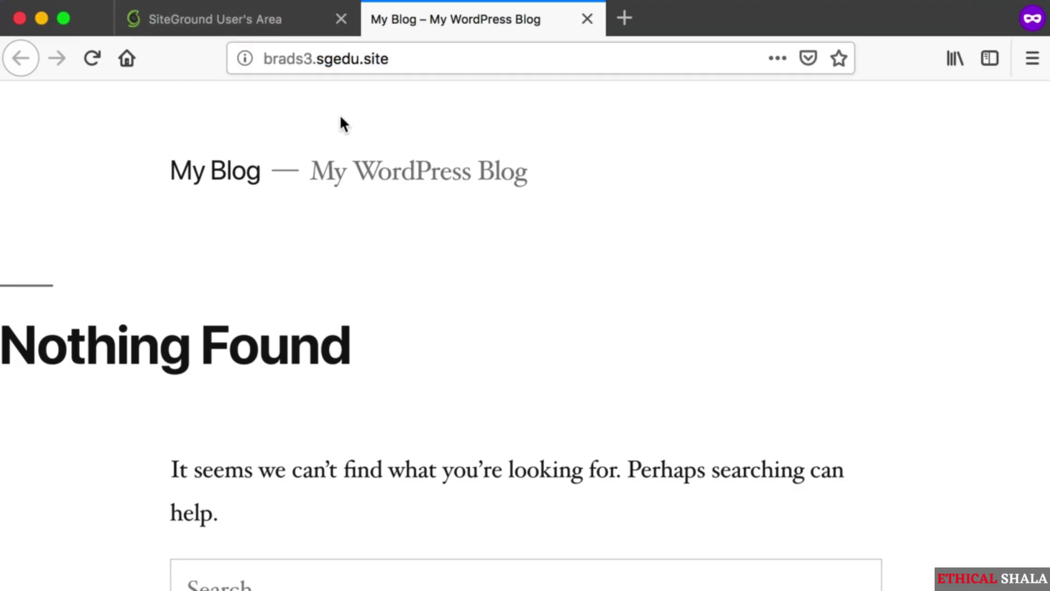
# - Recheck the front page and select the whole site address
pyautogui.press('super+shift+4')
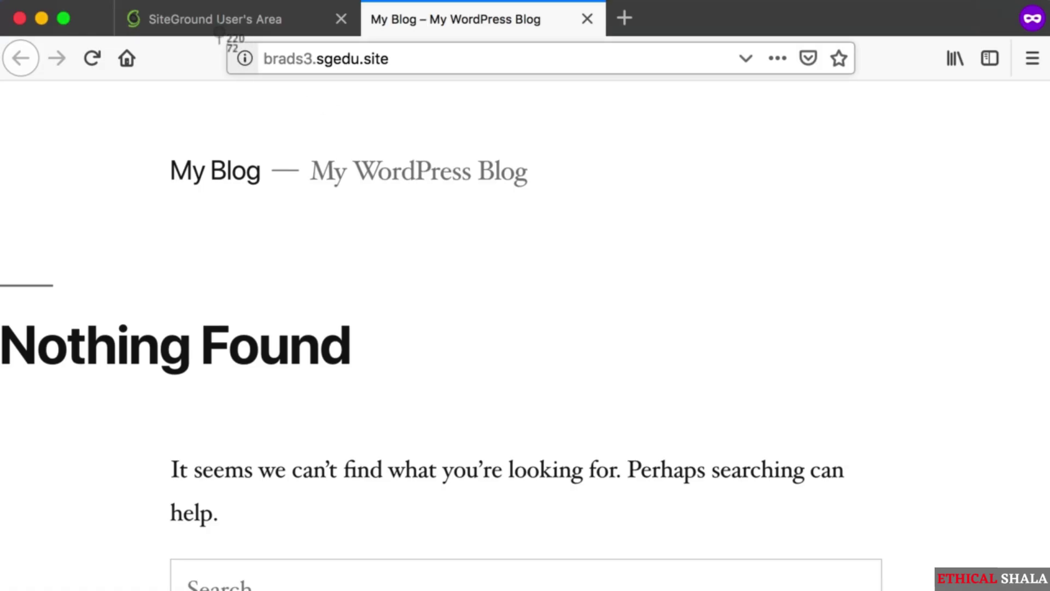
pyautogui.press('Escape')
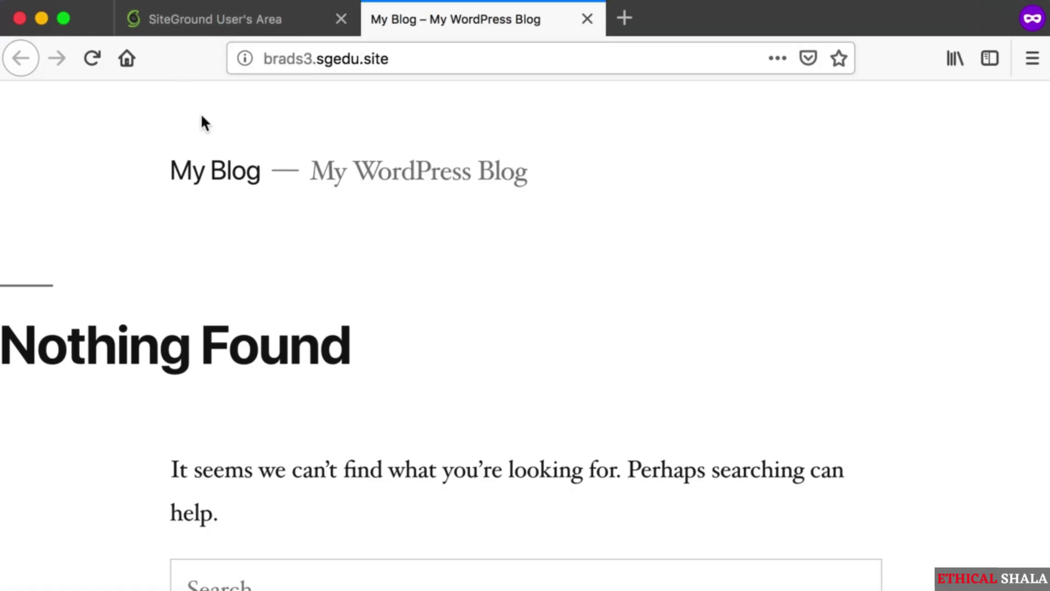
pyautogui.scroll(-4, 201, 117)
pyautogui.scroll(4, 202, 114)
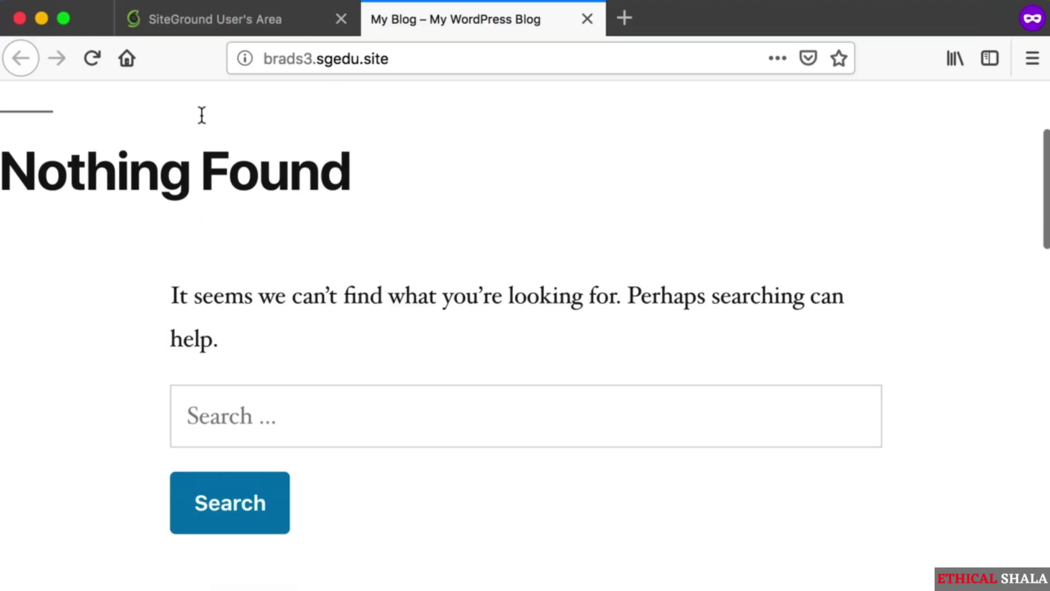
pyautogui.click(382, 60)
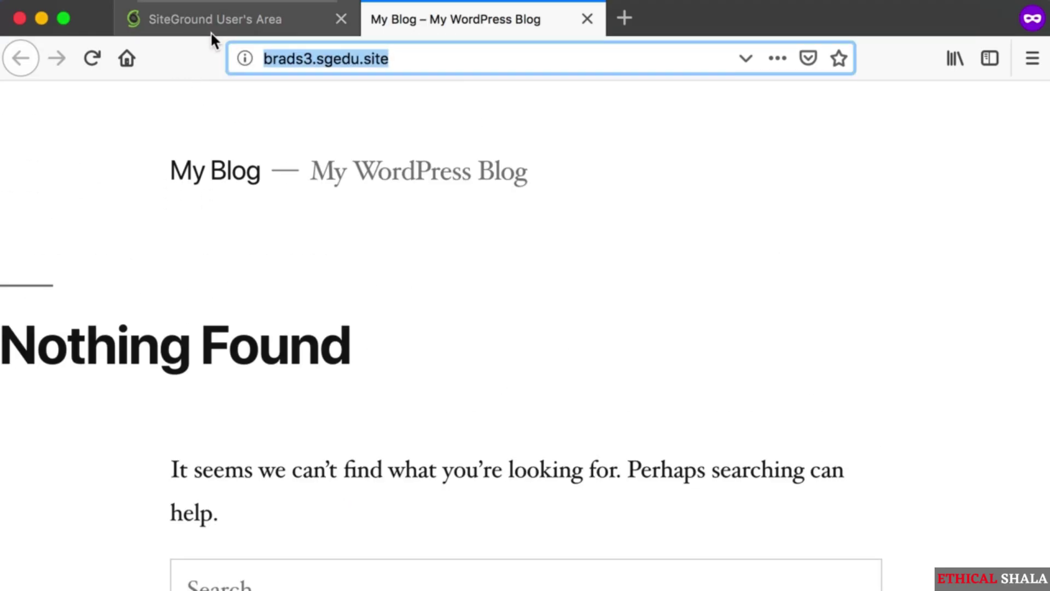
# - Append /wp-login.php to the brads1.sgedu.site address and load the WordPress login page
pyautogui.click(481, 53)
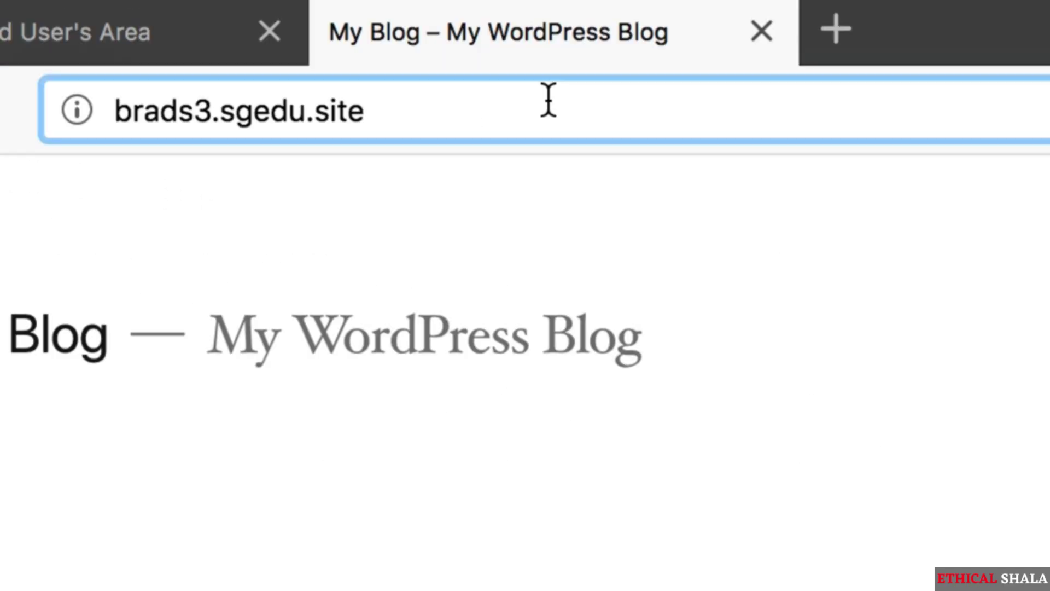
pyautogui.write('/')
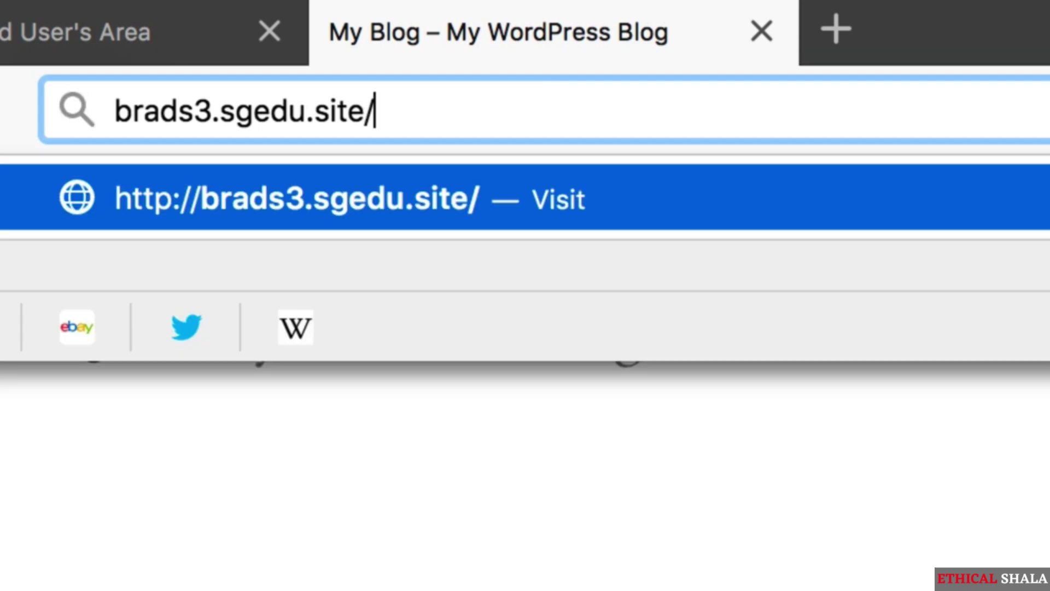
pyautogui.write('wp')
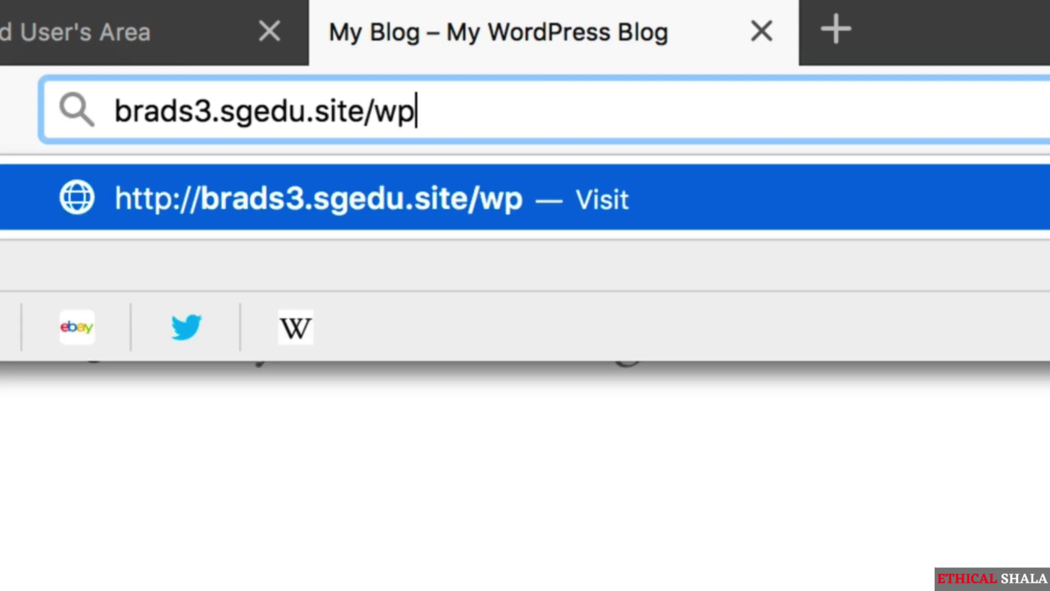
pyautogui.write('-log')
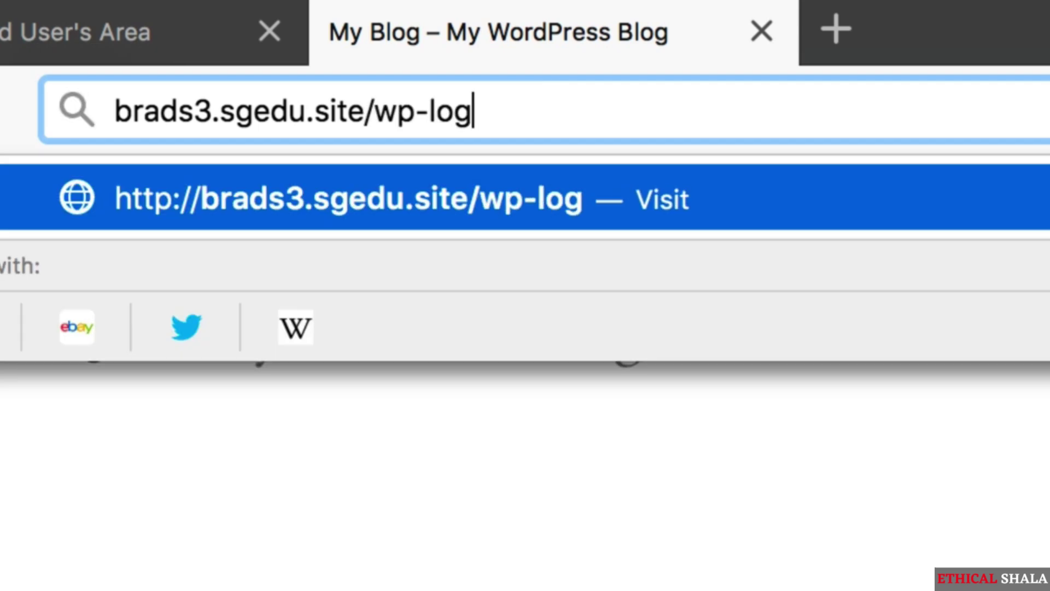
pyautogui.write('in.php')
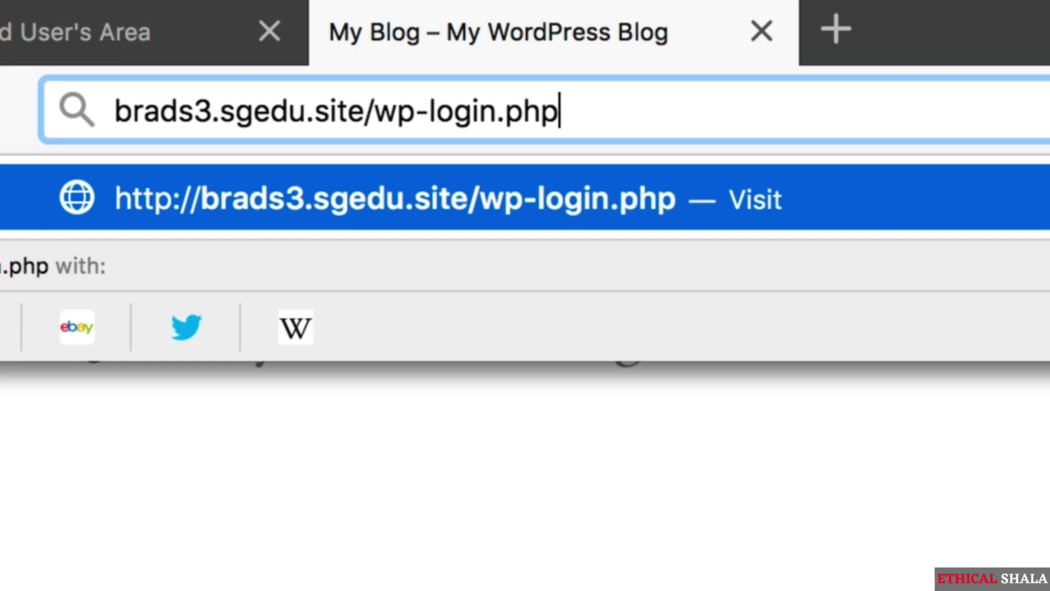
pyautogui.press('super+shift+4')
pyautogui.moveTo(49, 65); pyautogui.dragTo(309, 143)
pyautogui.moveTo(330, 110); pyautogui.dragTo(140, 117)
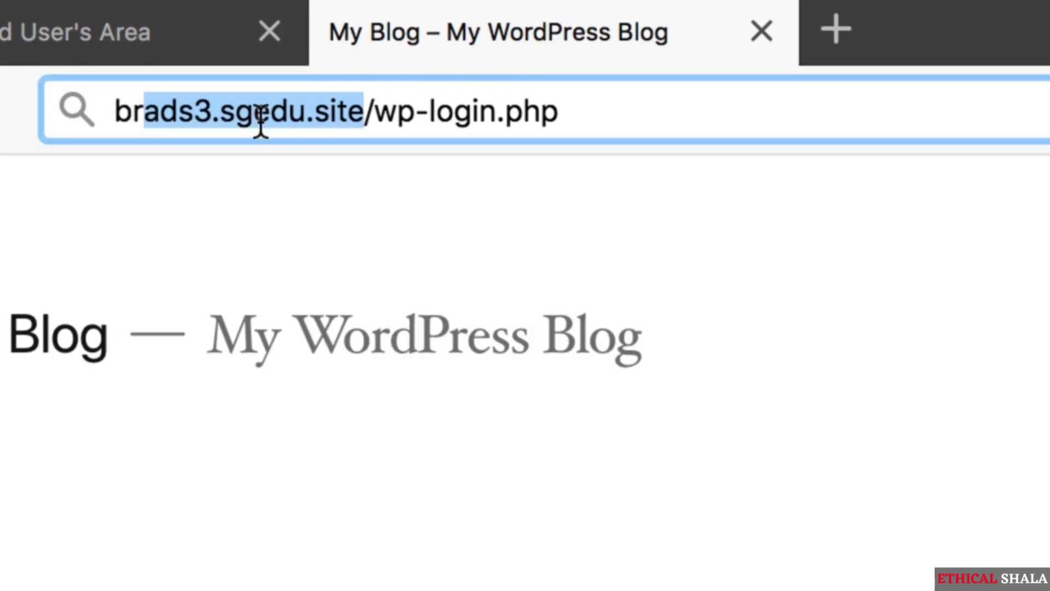
pyautogui.click(732, 123)
pyautogui.press('Return')
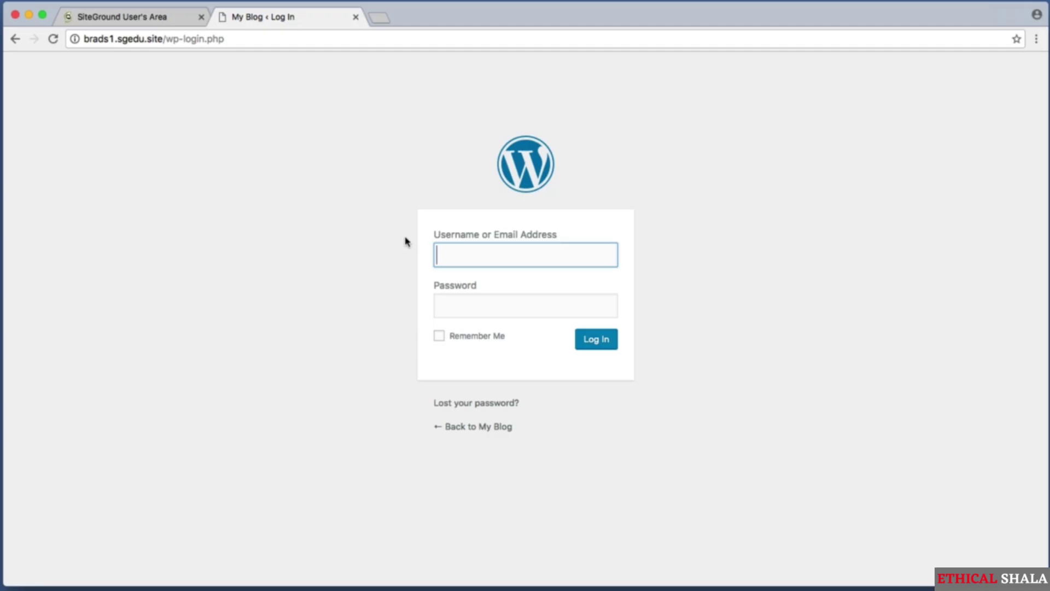
# - Capture screenshots of the login form's username field and password row
pyautogui.press('super+shift+4')
pyautogui.moveTo(419, 229); pyautogui.dragTo(647, 273)
pyautogui.press('super+shift+4')
pyautogui.moveTo(399, 277); pyautogui.dragTo(698, 323)
# - Enter the administrator's username and password, correcting typos, and log in
pyautogui.write('mysecretadm')
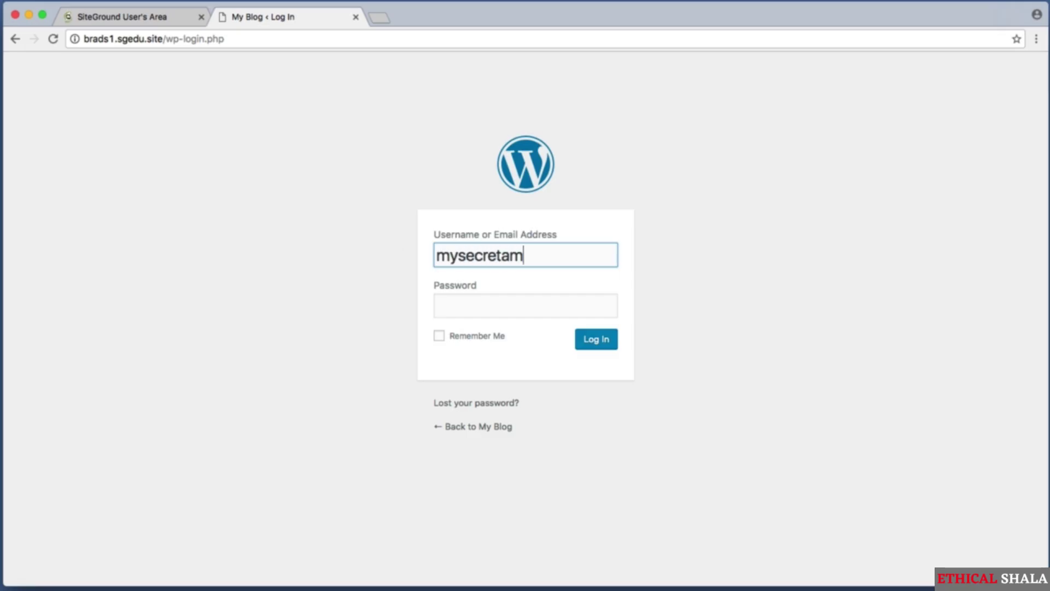
pyautogui.press('BackSpace')
pyautogui.write('dmin')
pyautogui.press('super+a')
pyautogui.press('BackSpace')
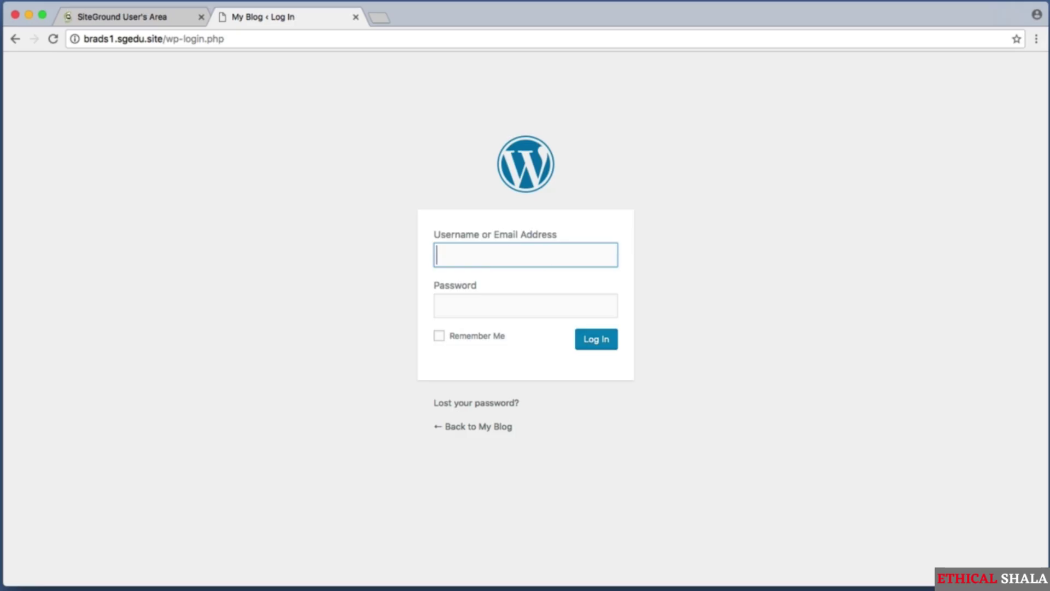
pyautogui.click(604, 345)
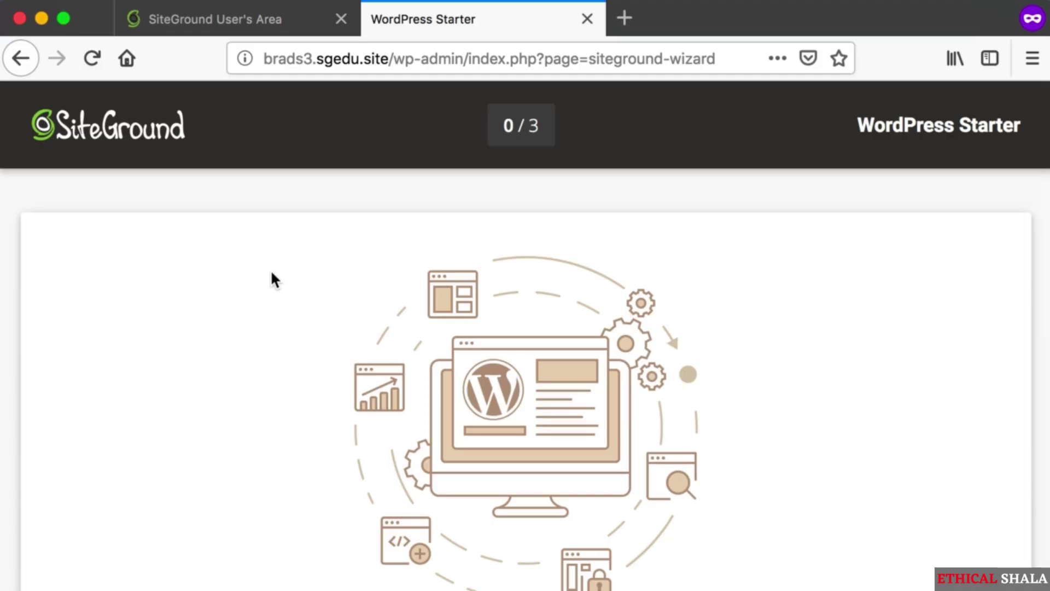
# - Scroll down the Welcome wizard page and screenshot the EXIT option
pyautogui.scroll(-5, 270, 273)
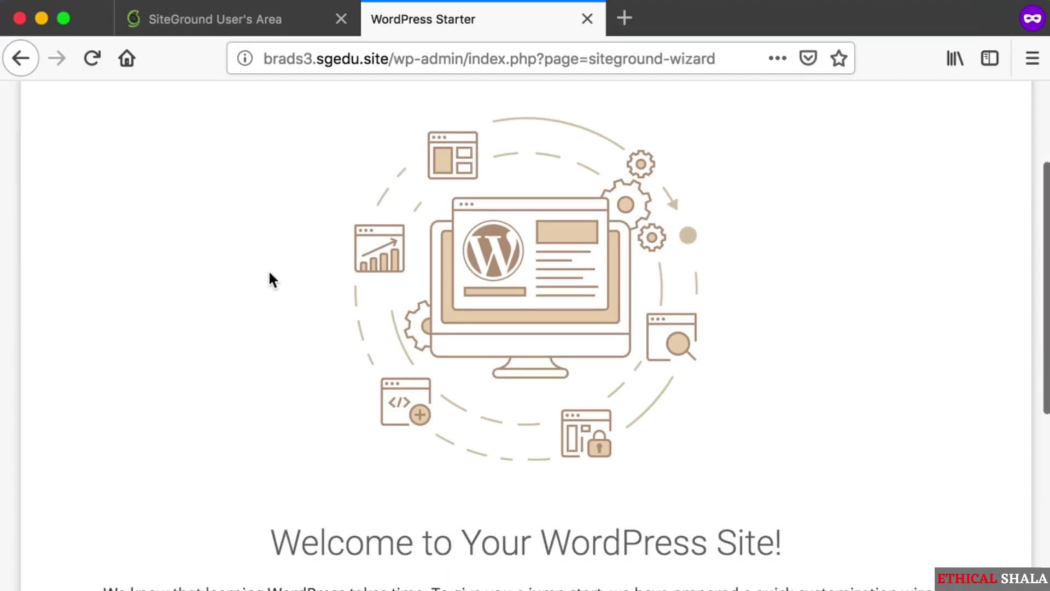
pyautogui.scroll(-2, 268, 269)
pyautogui.scroll(-3, 272, 279)
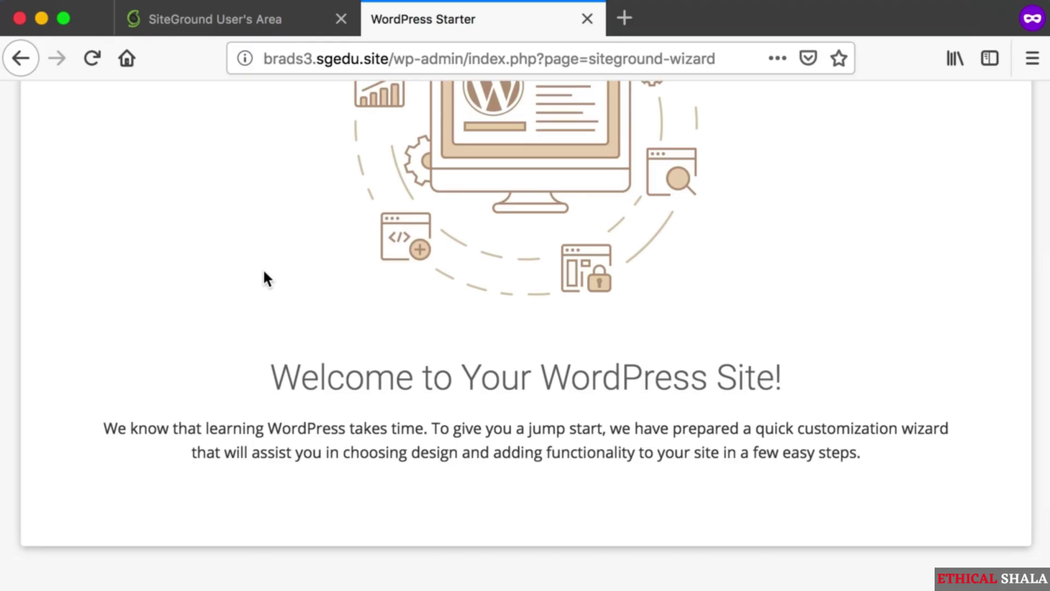
pyautogui.scroll(-4, 263, 279)
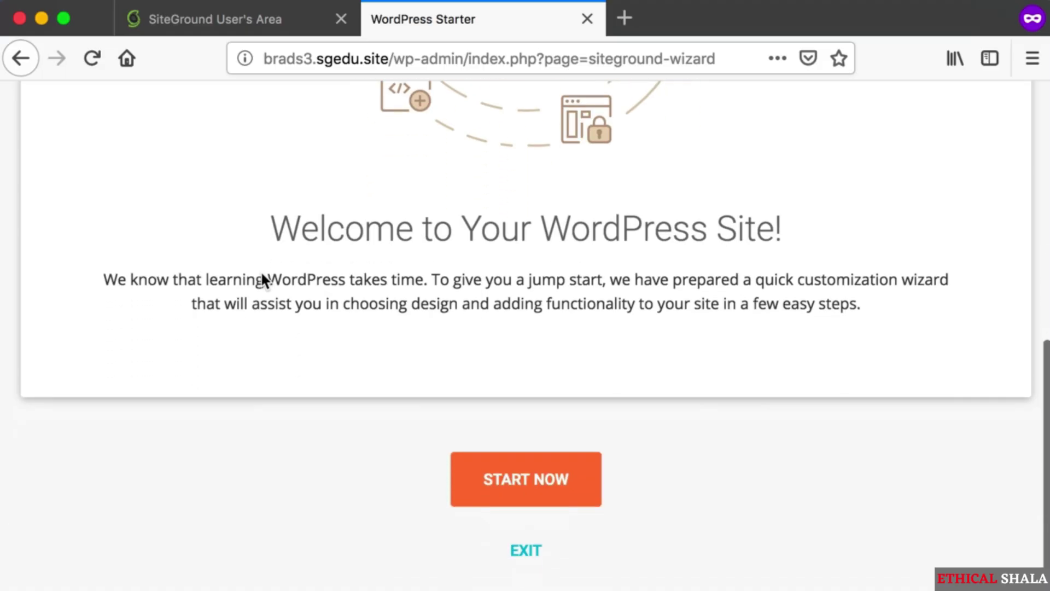
pyautogui.press('super+shift+4')
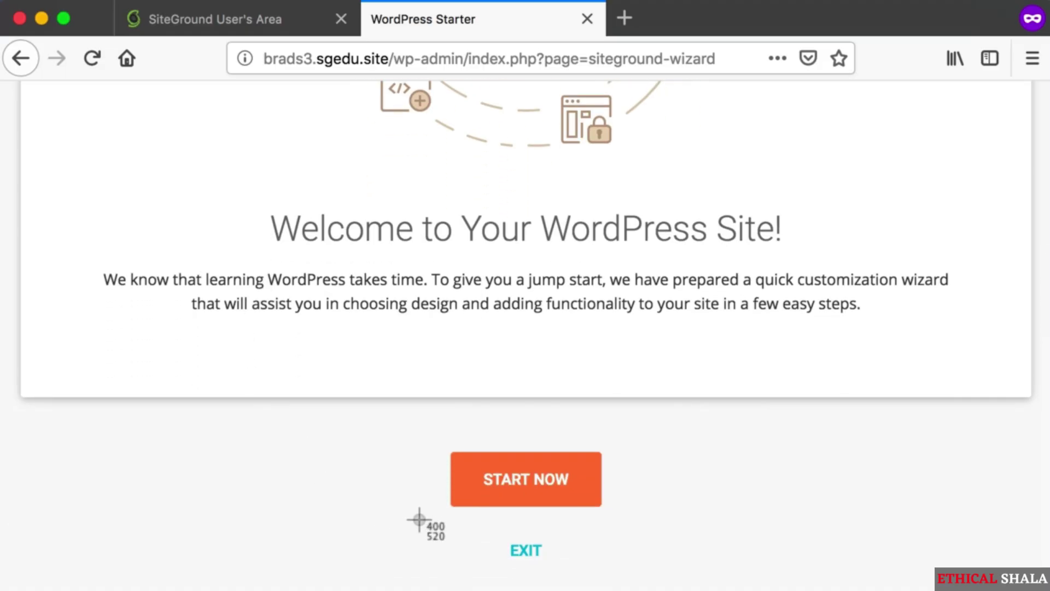
pyautogui.moveTo(419, 523); pyautogui.dragTo(595, 568)
# - Screenshot the START NOW and EXIT options, then exit the wizard
pyautogui.press('super+shift+4')
pyautogui.moveTo(396, 411); pyautogui.dragTo(657, 516)
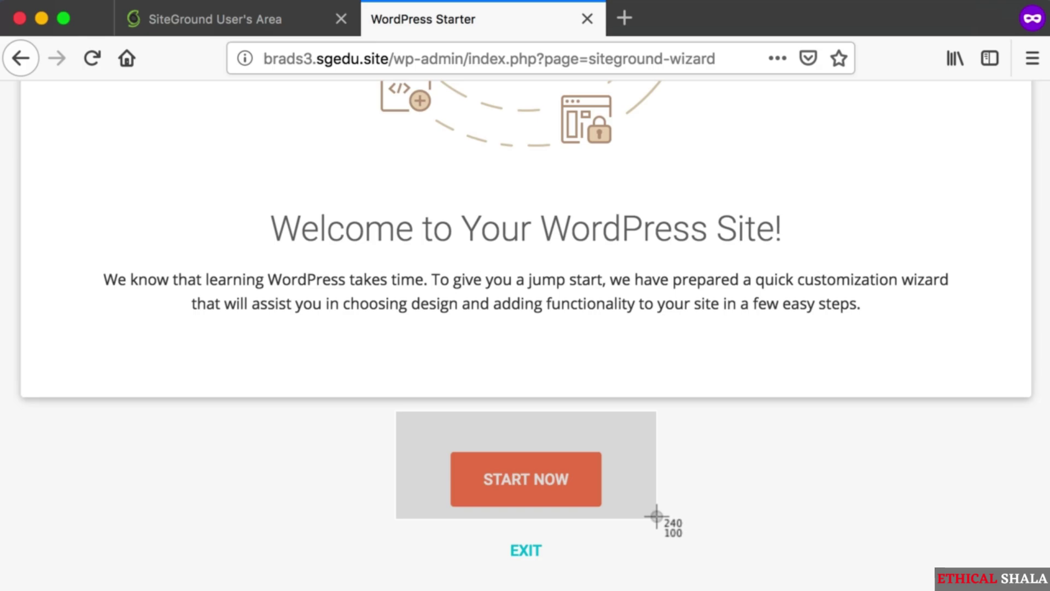
pyautogui.moveTo(657, 515); pyautogui.dragTo(656, 517)
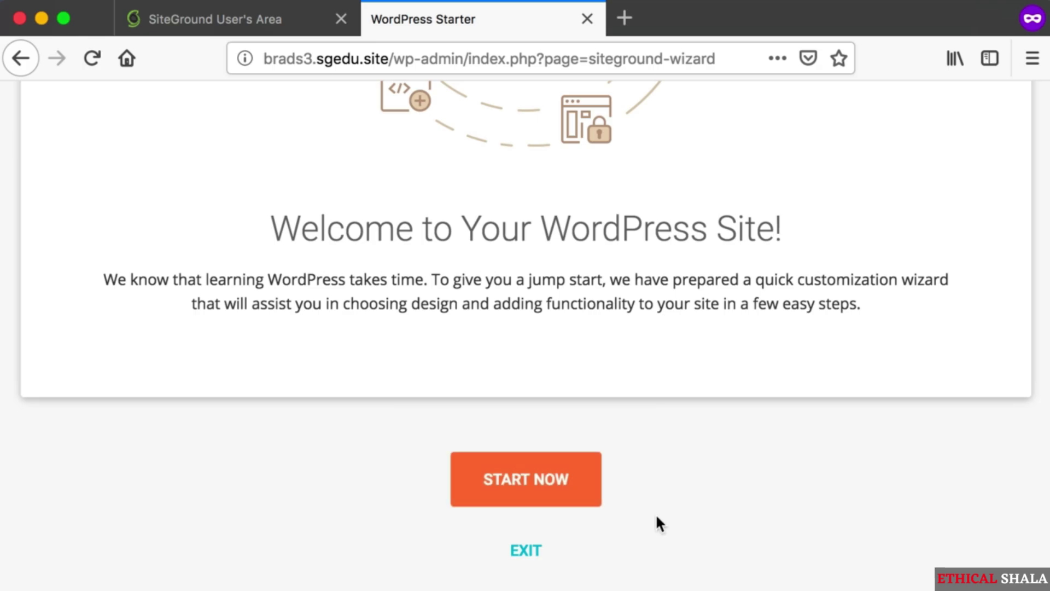
pyautogui.press('super+shift+4')
pyautogui.moveTo(460, 531); pyautogui.dragTo(577, 569)
pyautogui.click(525, 552)
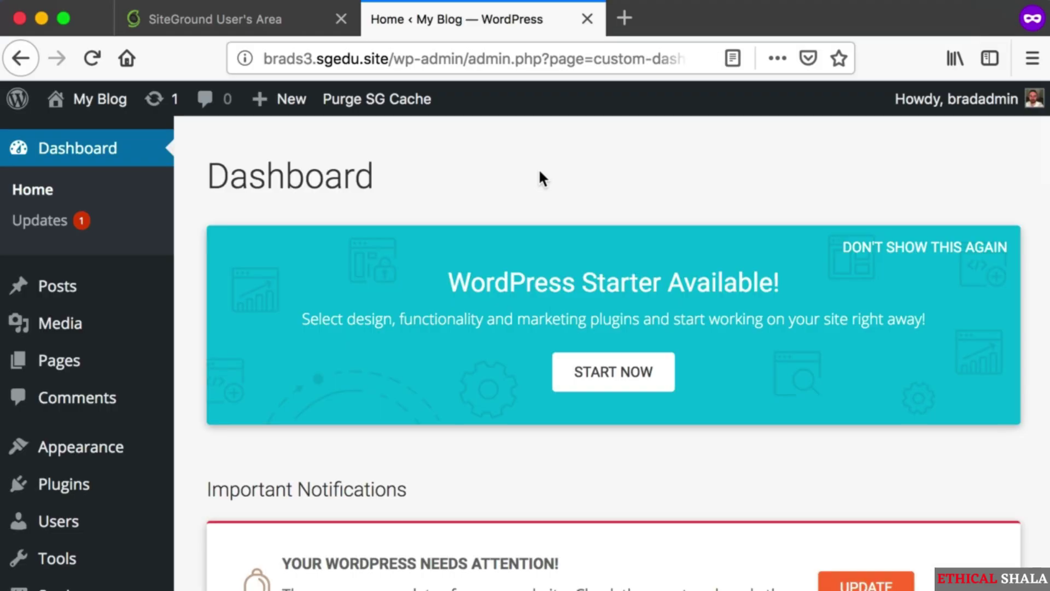
pyautogui.press('super+shift+4')
pyautogui.moveTo(215, 140); pyautogui.dragTo(1046, 532)
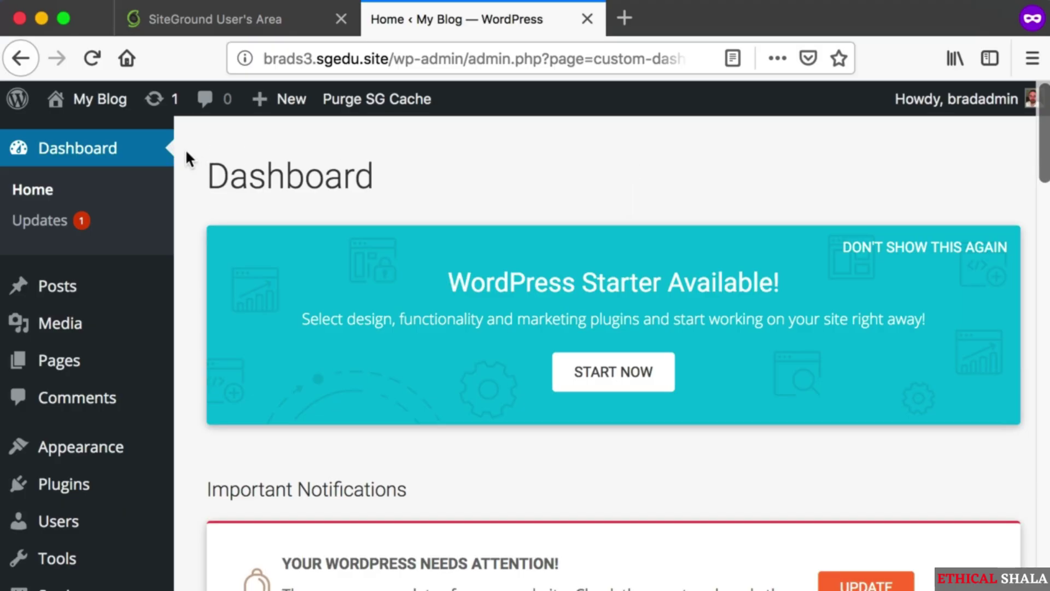
pyautogui.press('super+shift+4')
pyautogui.moveTo(186, 140); pyautogui.dragTo(1040, 560)
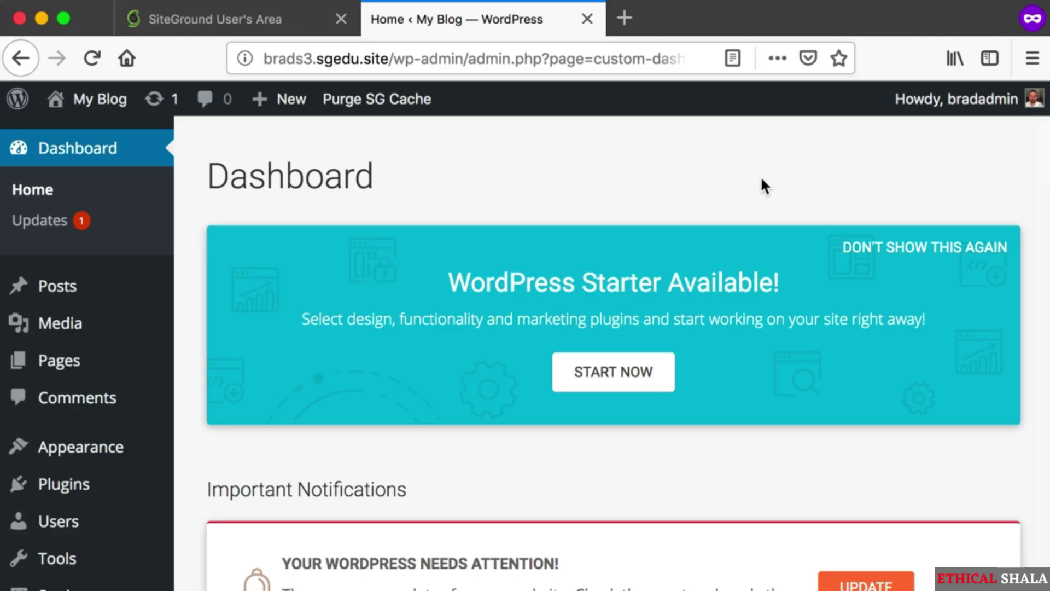
pyautogui.press('super+shift+4')
pyautogui.moveTo(842, 192); pyautogui.dragTo(1023, 272)
pyautogui.press('super+shift+4')
pyautogui.moveTo(804, 207); pyautogui.dragTo(1028, 262)
pyautogui.press('super+shift+4')
pyautogui.press('super+shift+4')
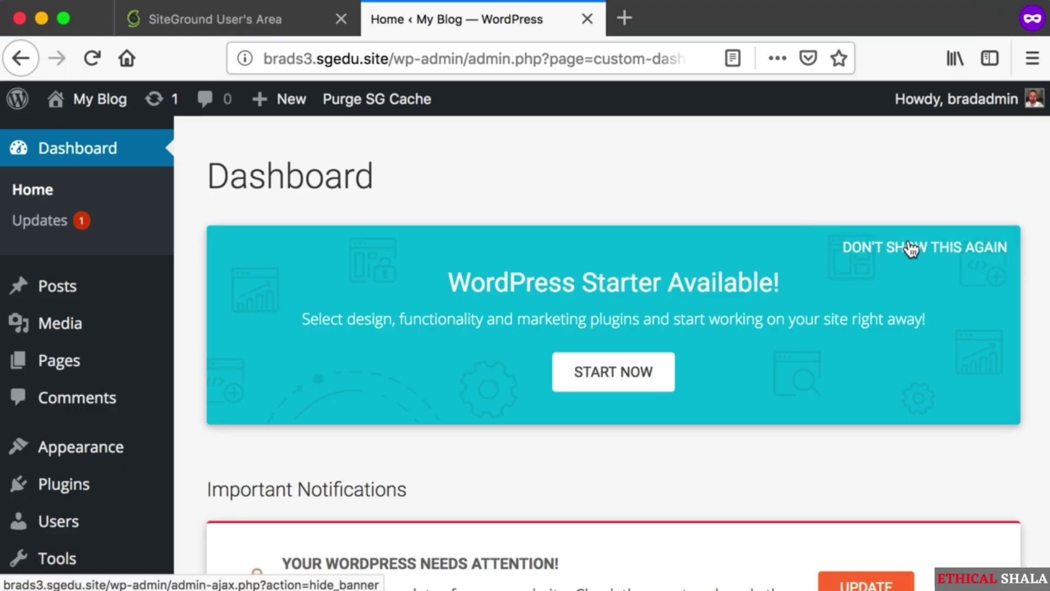
# - Hide the WordPress Starter banner for good and screenshot the footer's default-dashboard line
pyautogui.click(910, 249)
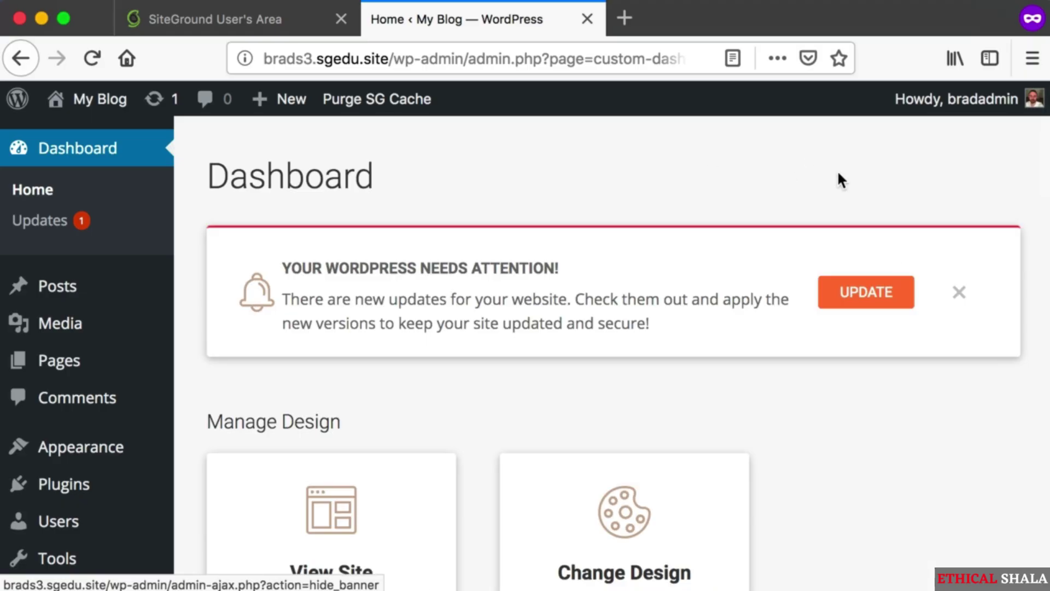
pyautogui.scroll(-15, 869, 202)
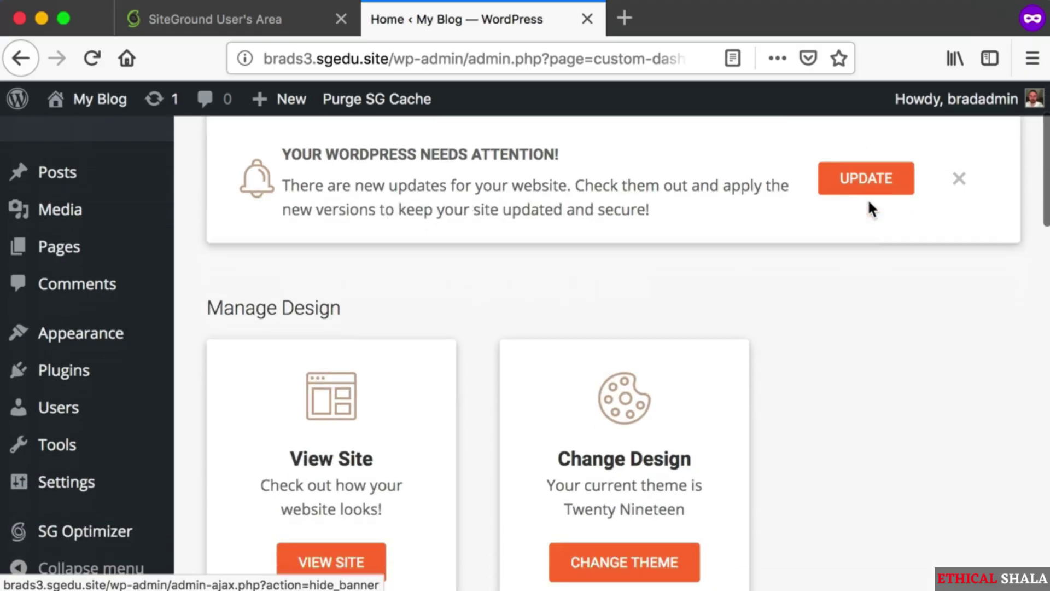
pyautogui.scroll(-10, 868, 207)
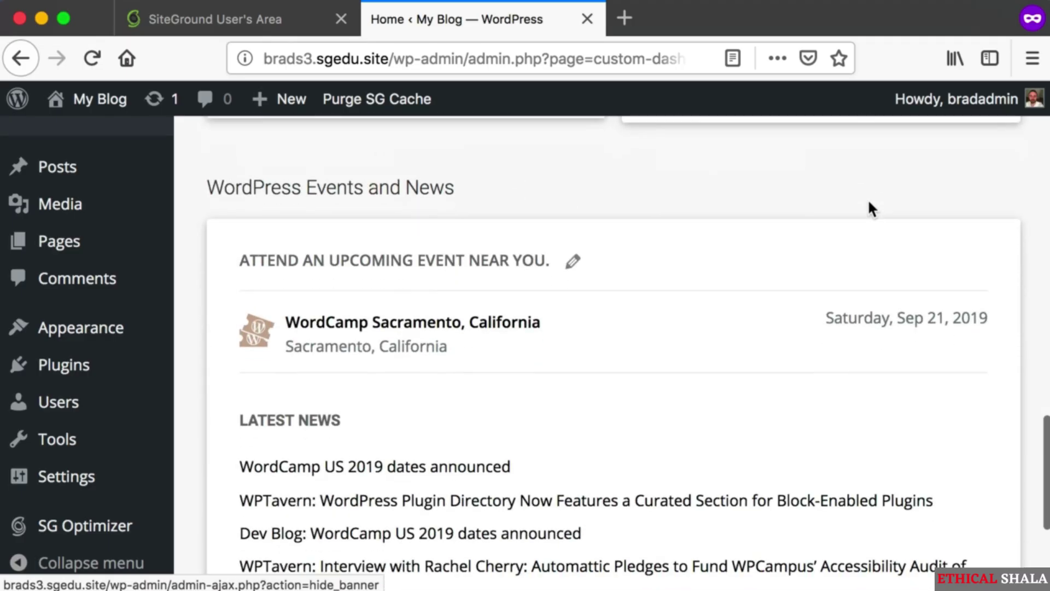
pyautogui.press('super+shift+4')
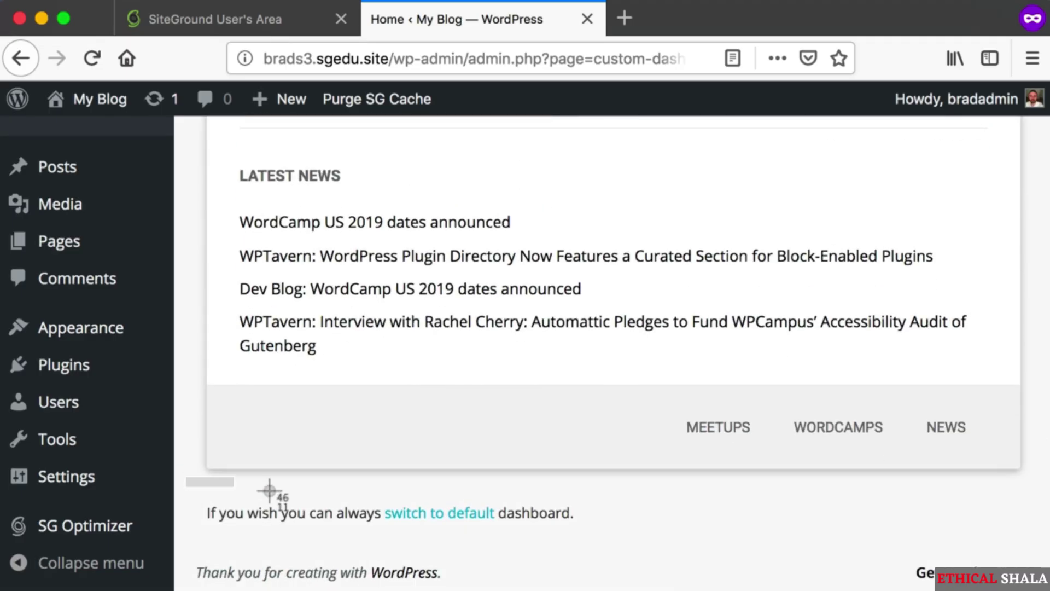
pyautogui.moveTo(186, 477); pyautogui.dragTo(608, 541)
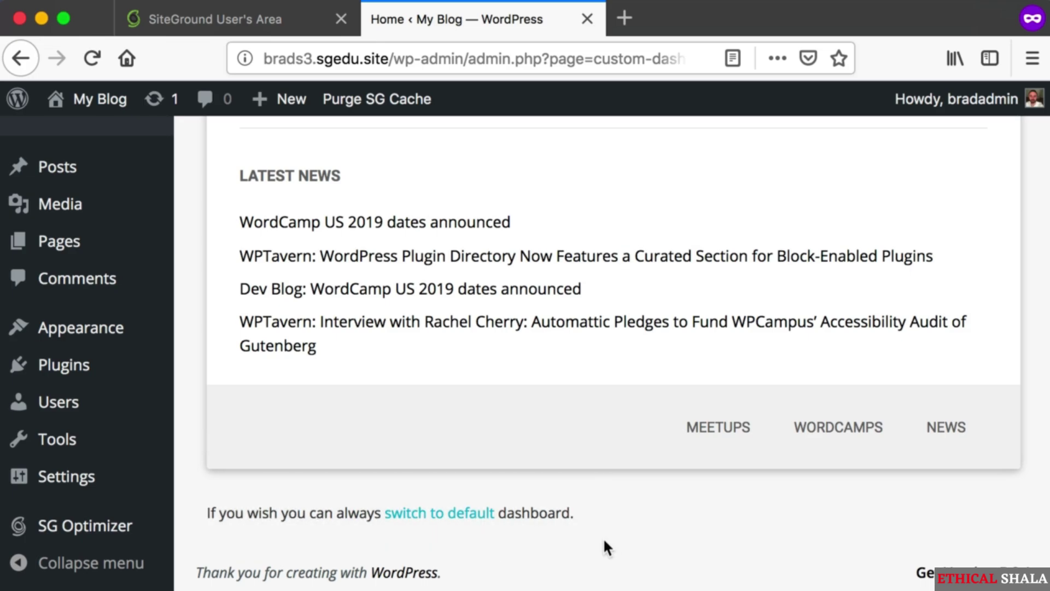
# - Capture a screenshot of the top of the Dashboard
pyautogui.scroll(10, 607, 542)
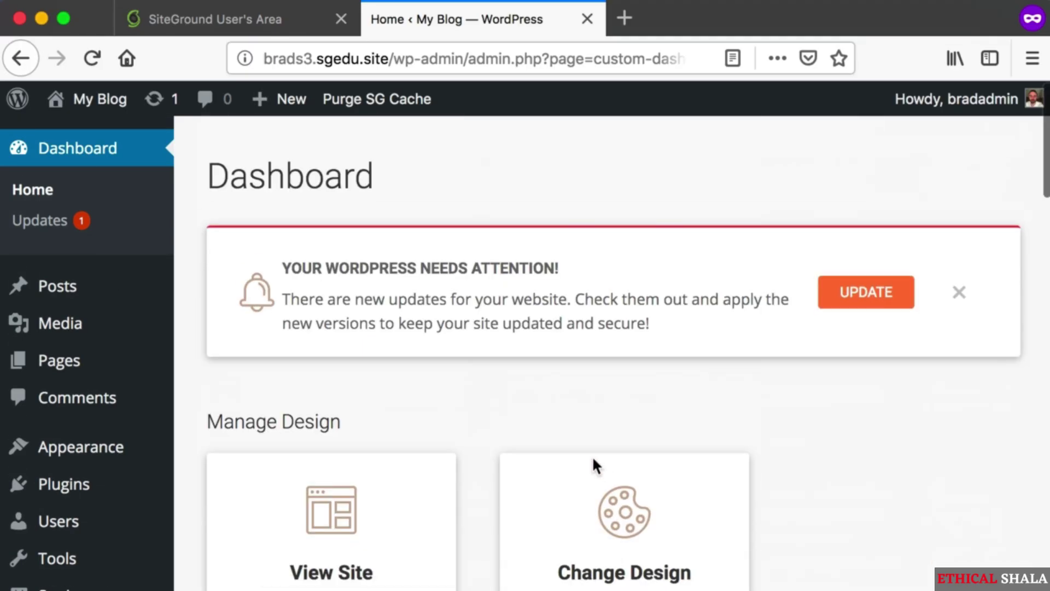
pyautogui.press('super+shift+4')
pyautogui.moveTo(194, 134); pyautogui.dragTo(1039, 548)
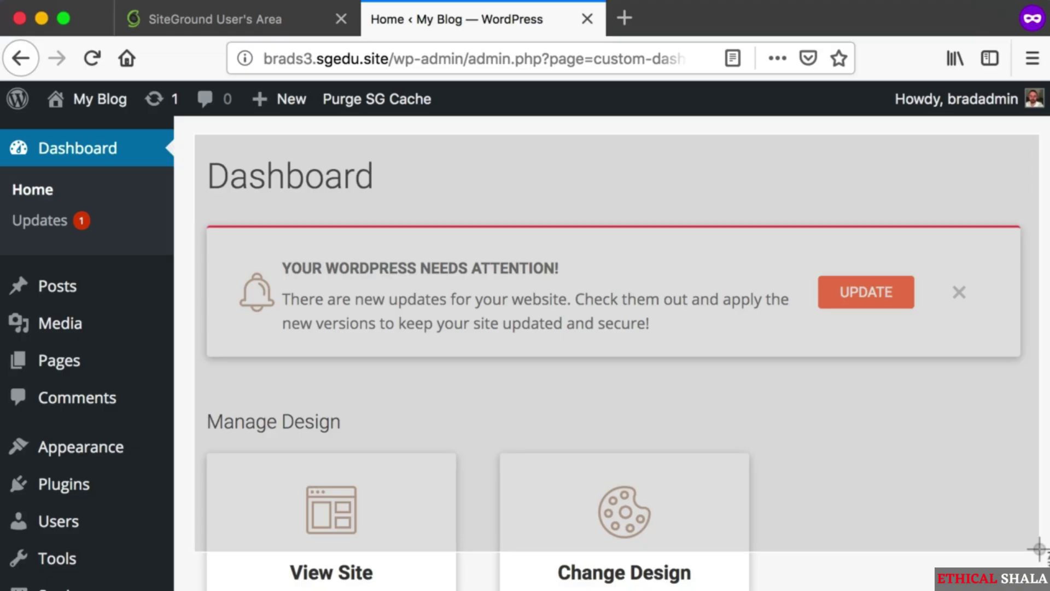
pyautogui.moveTo(1039, 548); pyautogui.dragTo(1039, 549)
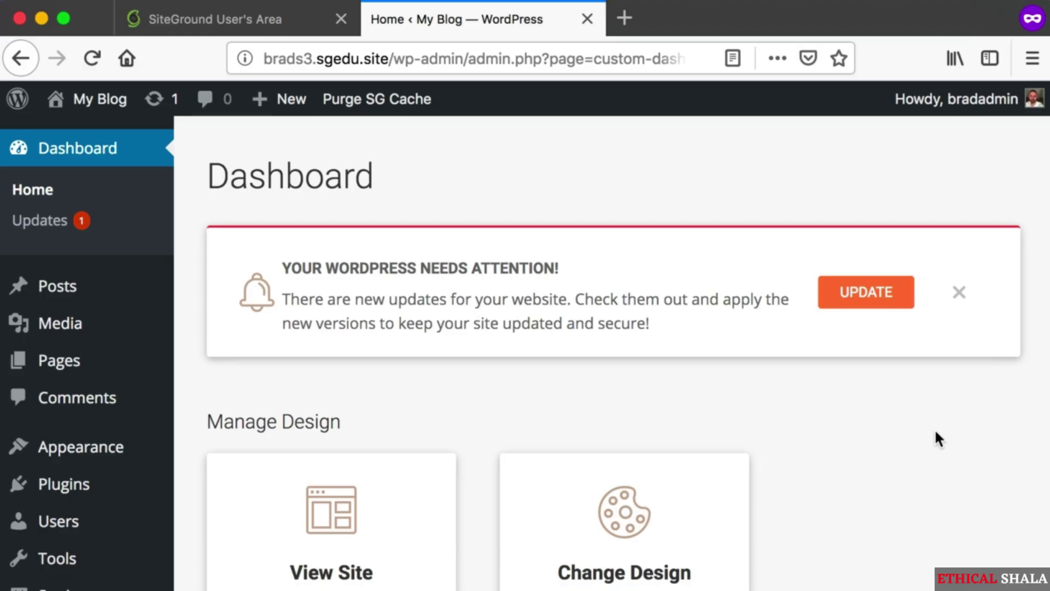
# - Screenshot the footer line again and switch to the default WordPress dashboard
pyautogui.scroll(-20, 947, 438)
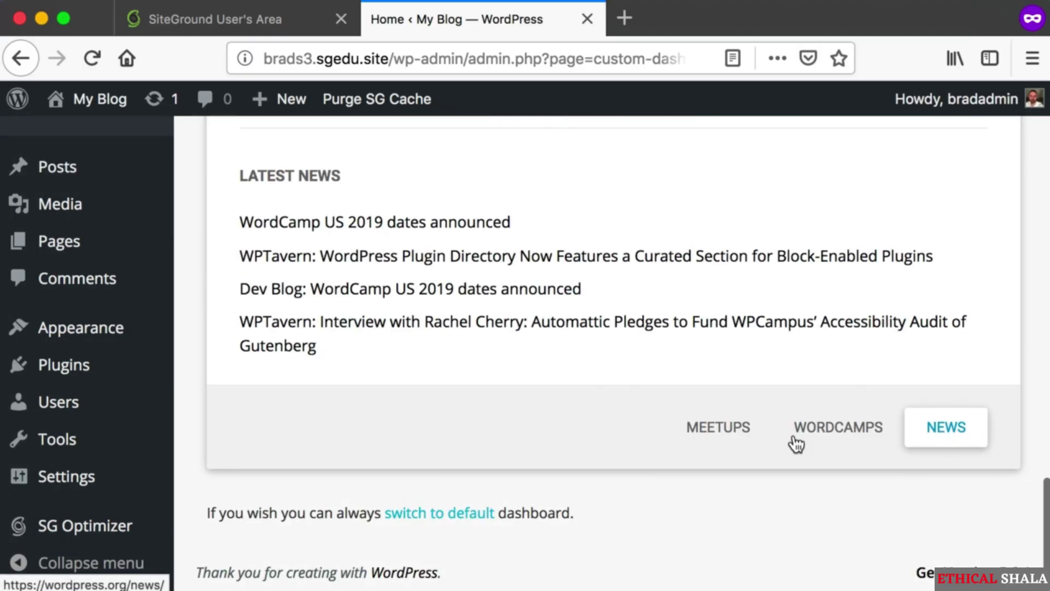
pyautogui.press('super+shift+4')
pyautogui.moveTo(188, 481); pyautogui.dragTo(650, 544)
pyautogui.press('super+shift+4')
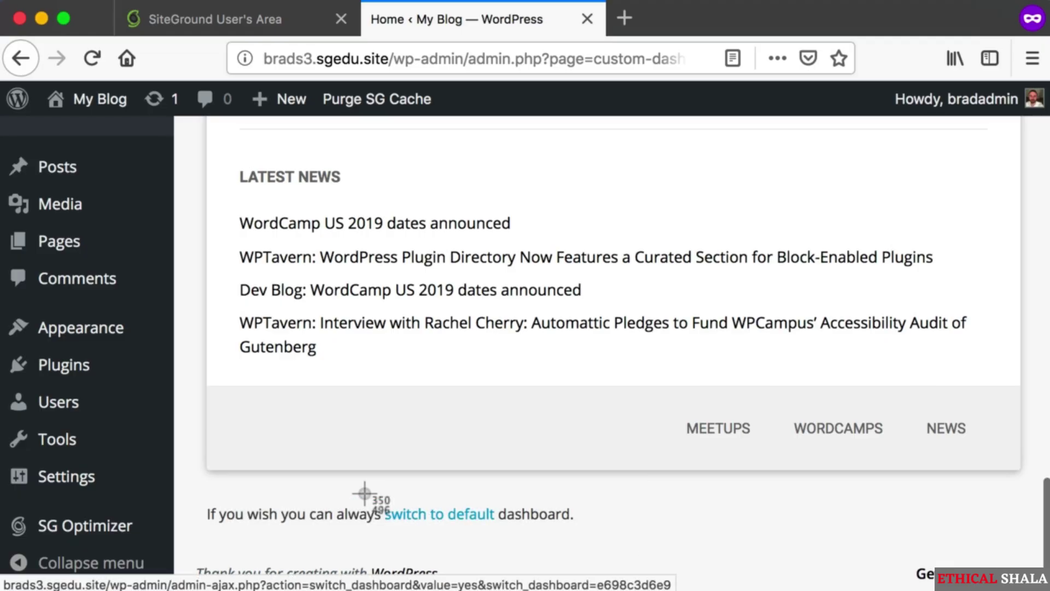
pyautogui.moveTo(365, 497); pyautogui.dragTo(479, 525)
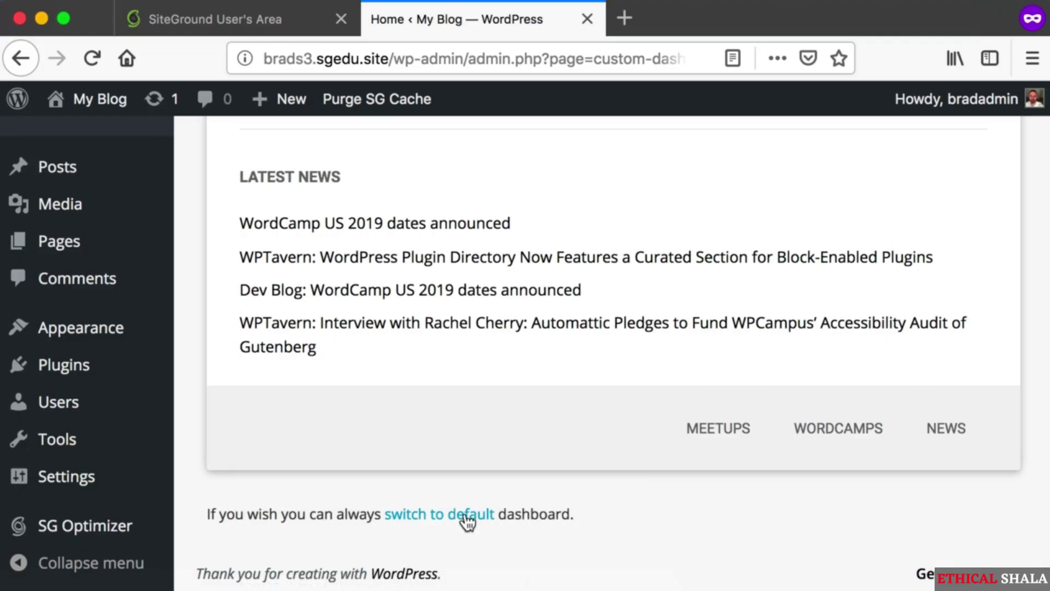
pyautogui.click(468, 523)
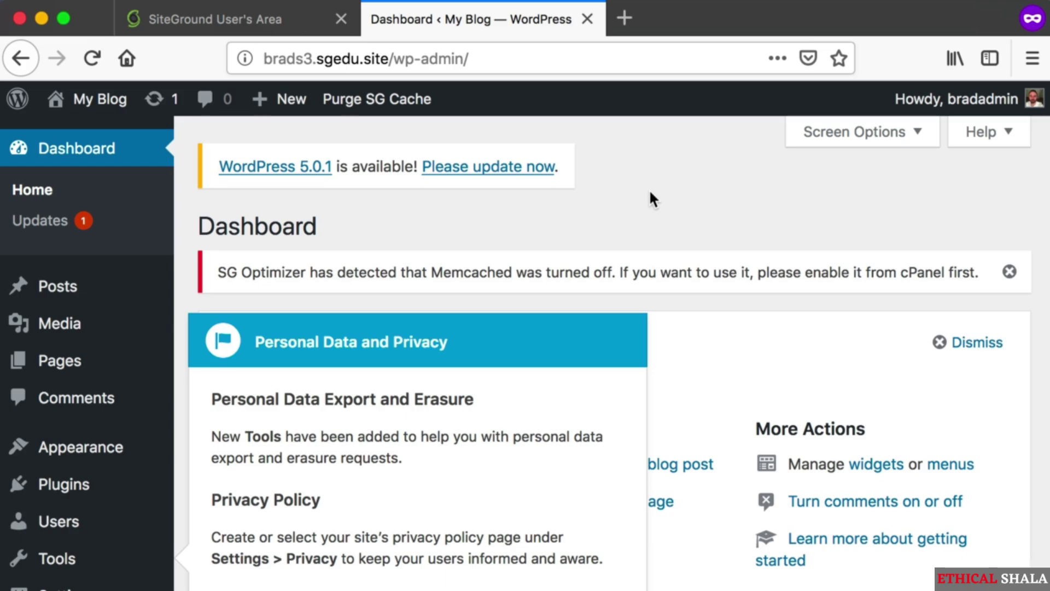
# - Screenshot the SG Optimizer Memcached notice and its close button, then dismiss it
pyautogui.press('super+shift+4')
pyautogui.moveTo(200, 244); pyautogui.dragTo(905, 287)
pyautogui.press('super+shift+4')
pyautogui.moveTo(986, 241); pyautogui.dragTo(1033, 291)
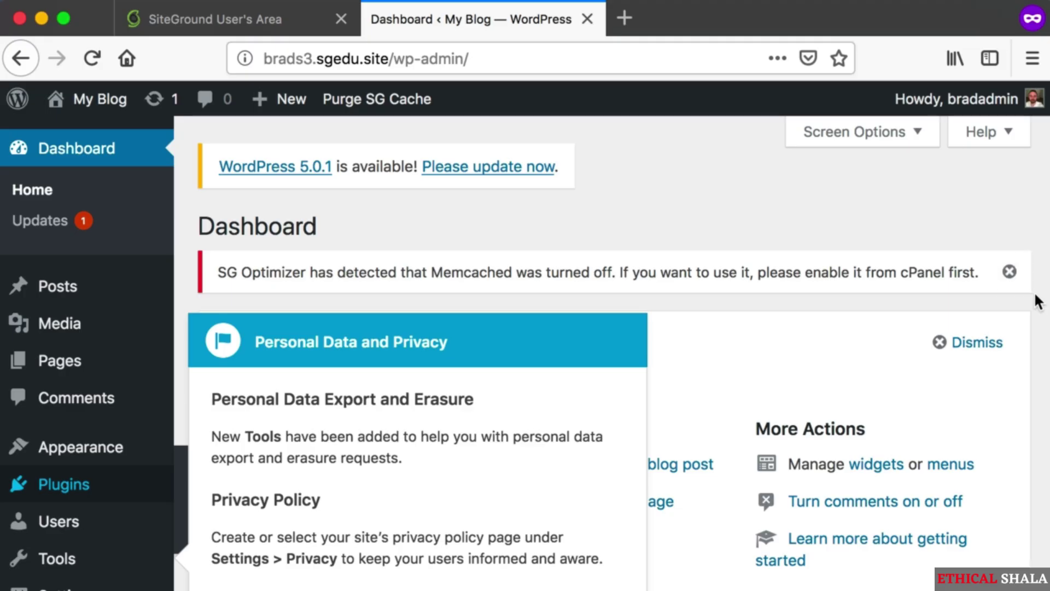
pyautogui.click(1010, 271)
# - Screenshot the Personal Data and Privacy panel, then dismiss it
pyautogui.press('super+shift+4')
pyautogui.moveTo(188, 313); pyautogui.dragTo(547, 500)
pyautogui.press('super+shift+4')
pyautogui.moveTo(261, 330); pyautogui.dragTo(636, 502)
pyautogui.scroll(-3, 536, 478)
pyautogui.press('super+shift+4')
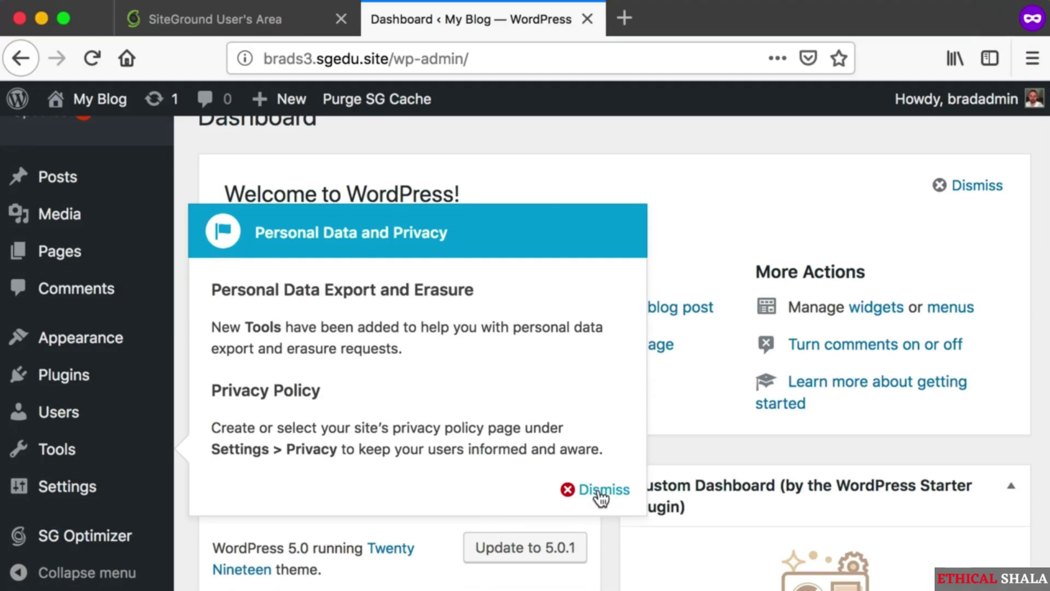
pyautogui.click(601, 492)
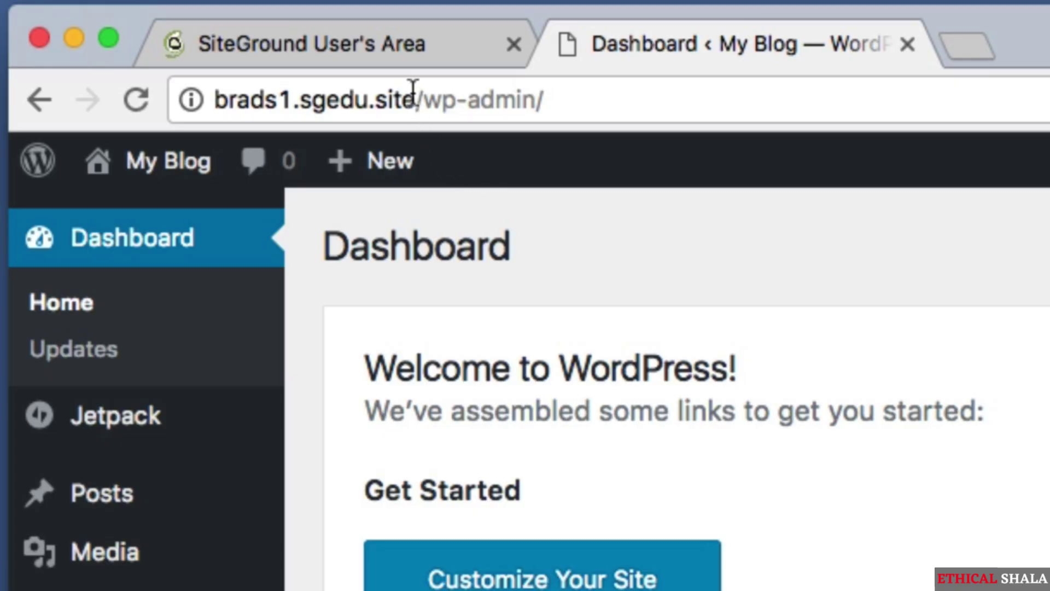
pyautogui.moveTo(414, 98); pyautogui.dragTo(155, 96)
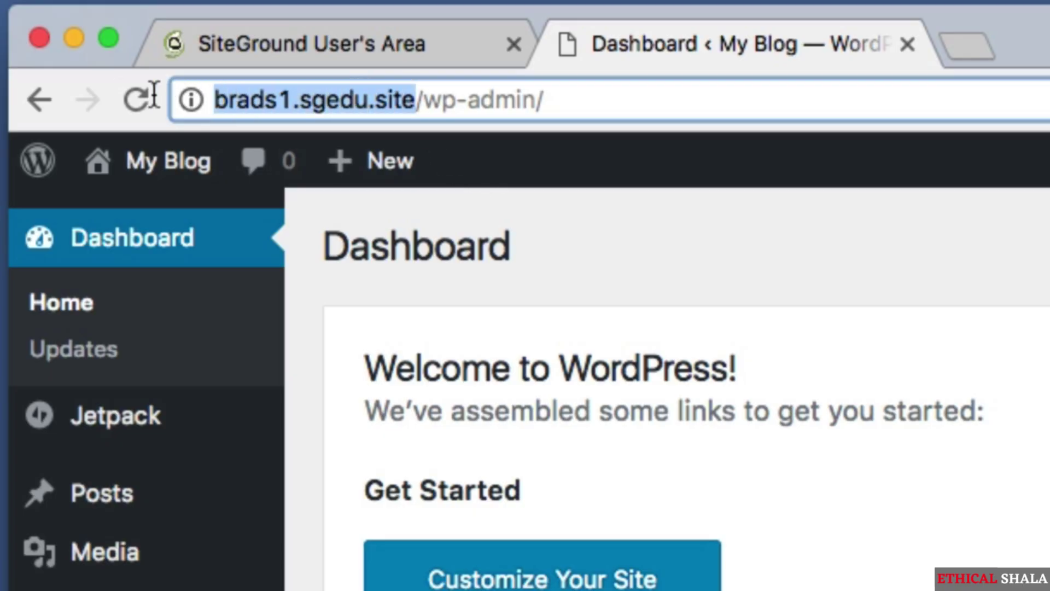
pyautogui.click(298, 94)
pyautogui.moveTo(290, 98); pyautogui.dragTo(188, 98)
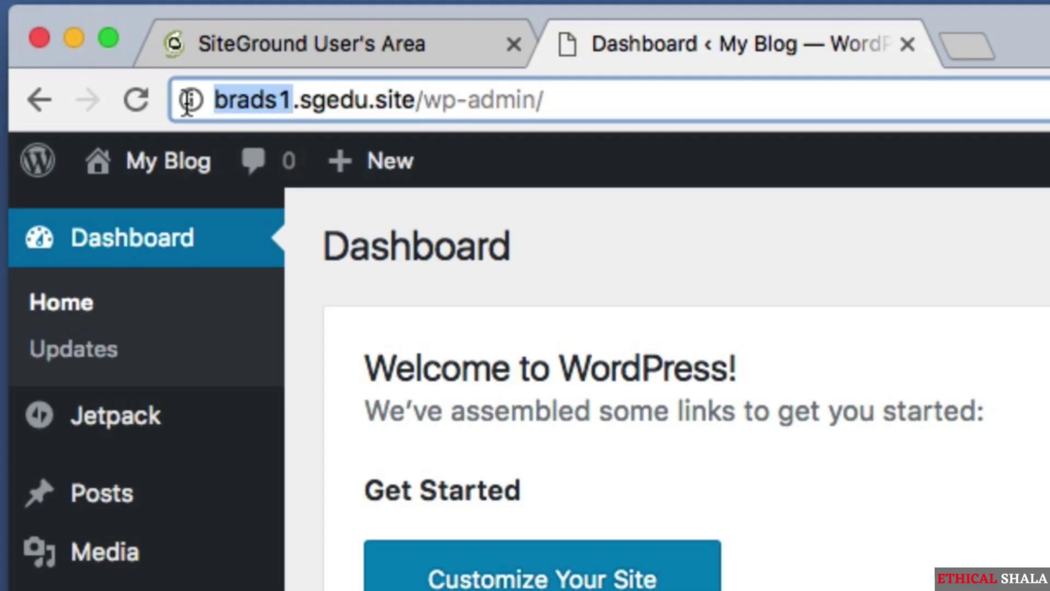
pyautogui.click(294, 101)
pyautogui.moveTo(294, 101); pyautogui.dragTo(418, 100)
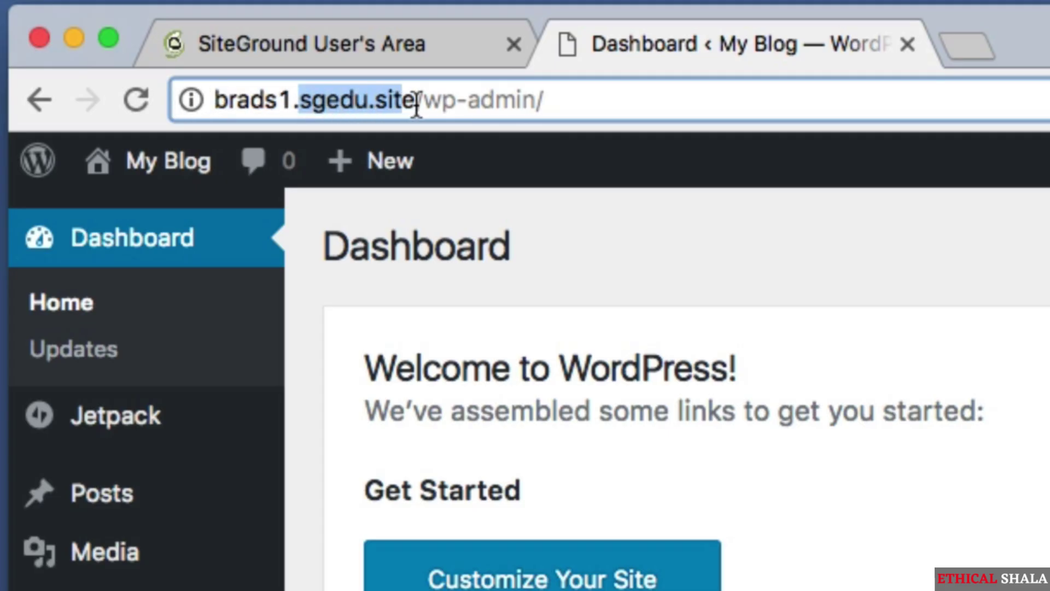
pyautogui.click(417, 101)
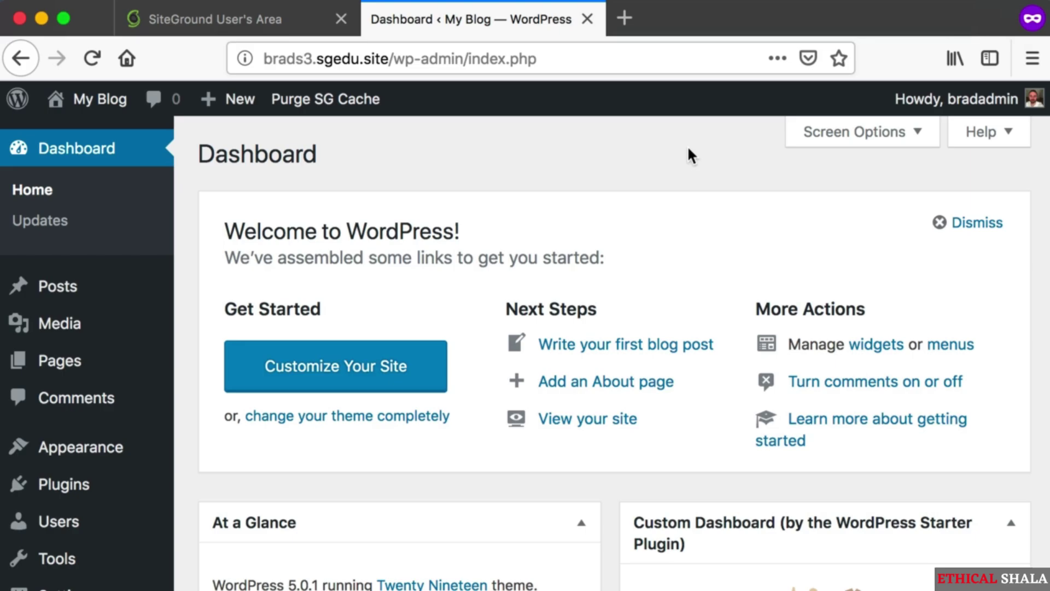